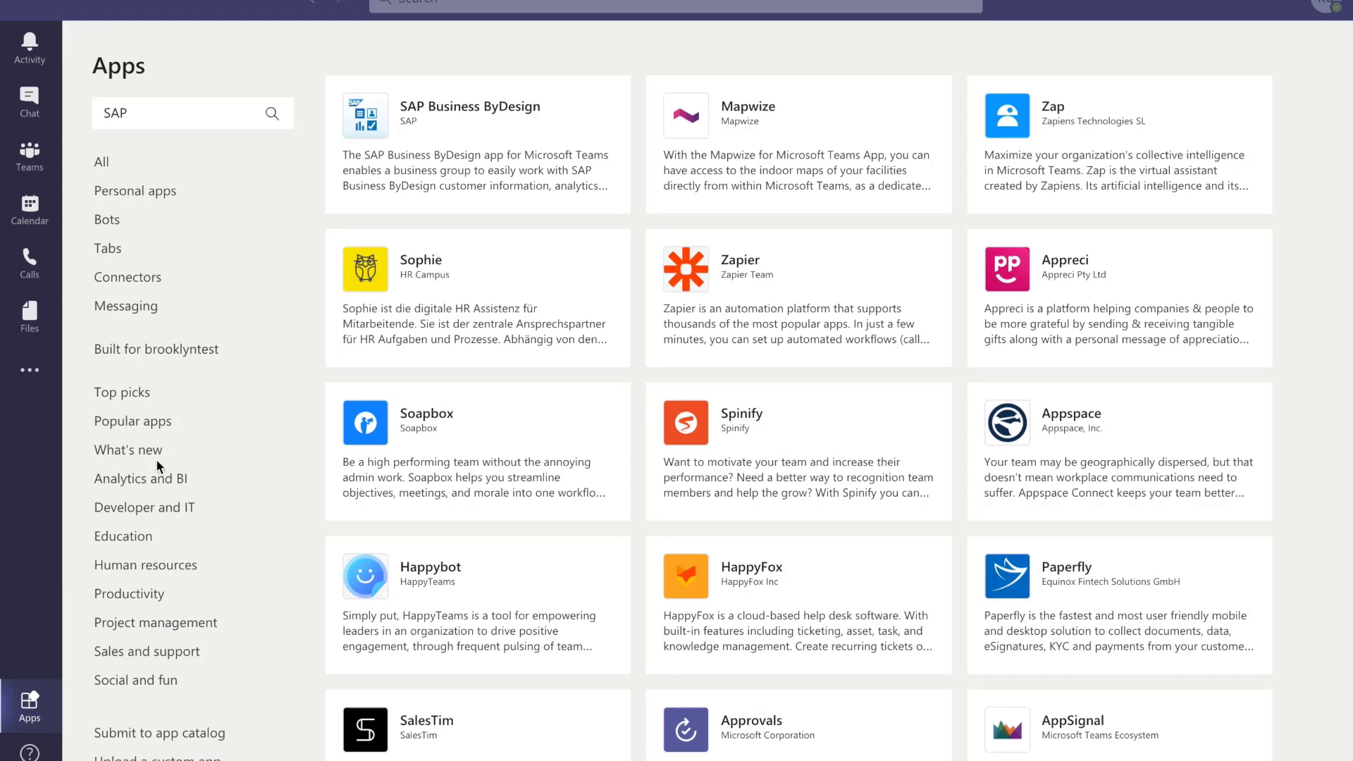
- Add SAP Business ByDesign to the Development Case team's General channel as a new tab
left_click(141, 111)
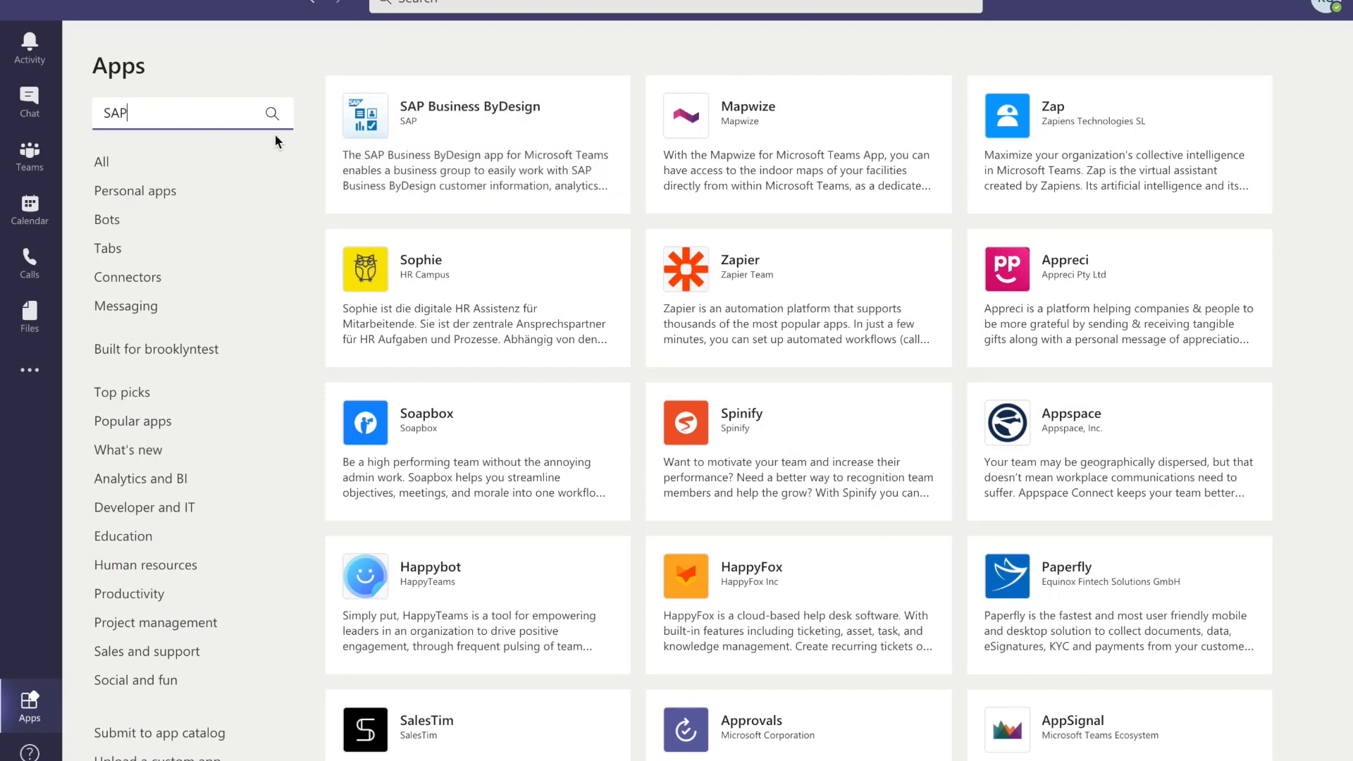
left_click(421, 149)
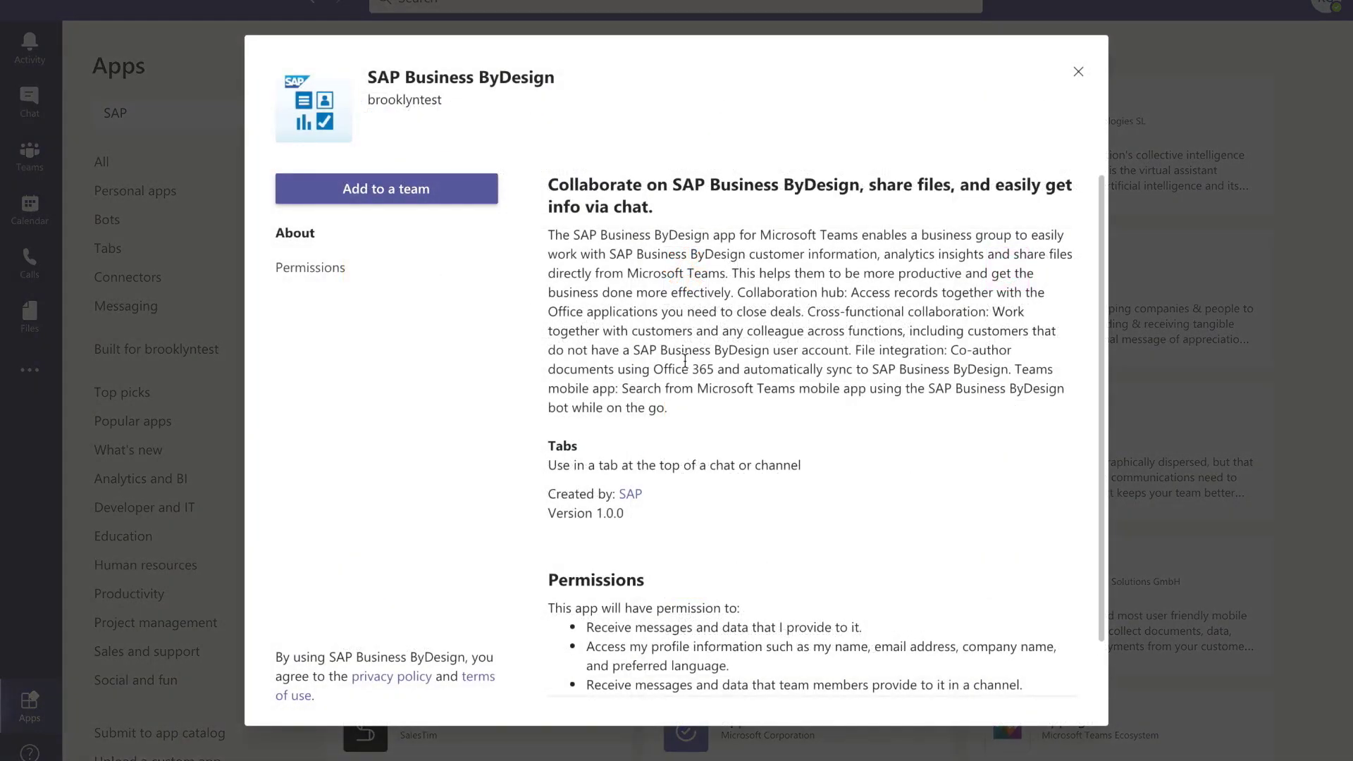
left_click(386, 189)
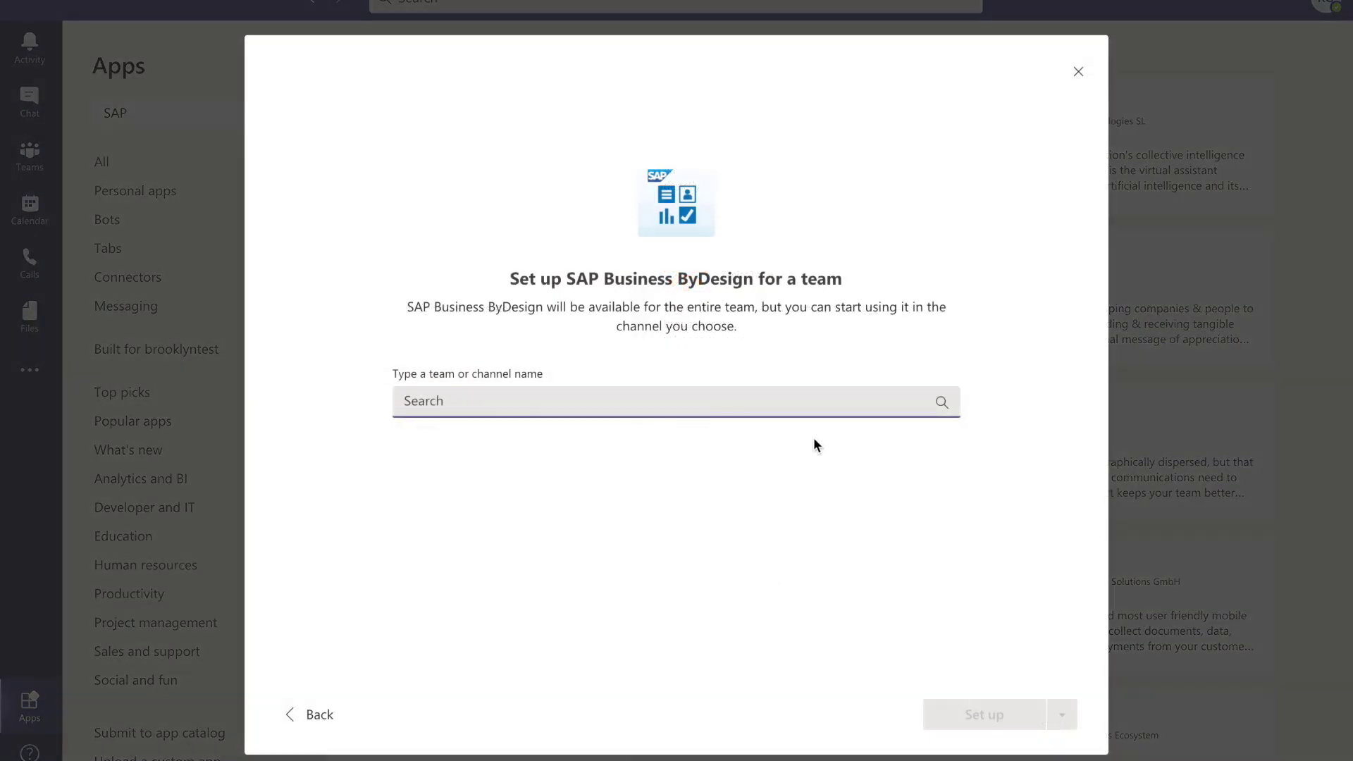
left_click(792, 402)
type("dem")
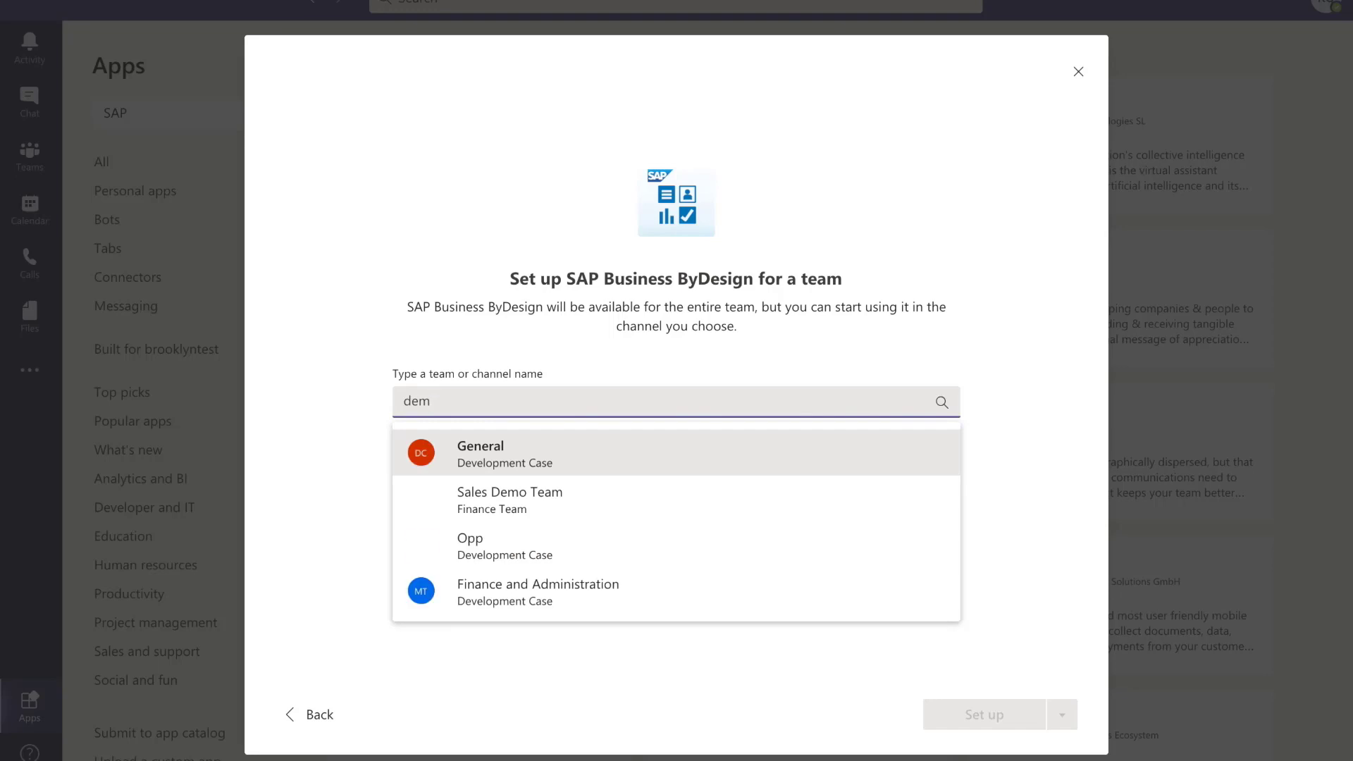
left_click(611, 471)
left_click(969, 716)
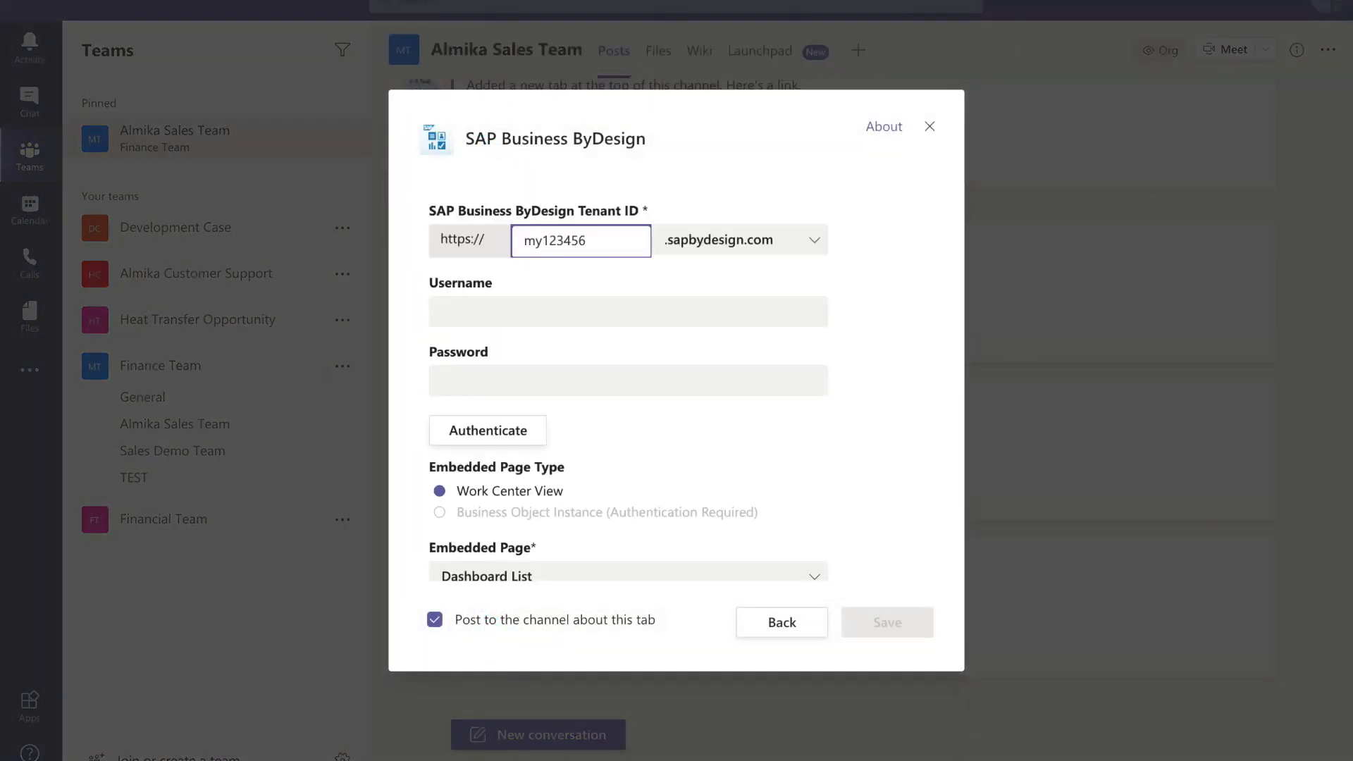
- Create a tab named 'Dashboard' embedding the Dashboard List page, with the tenant ID filled in
left_click(560, 236)
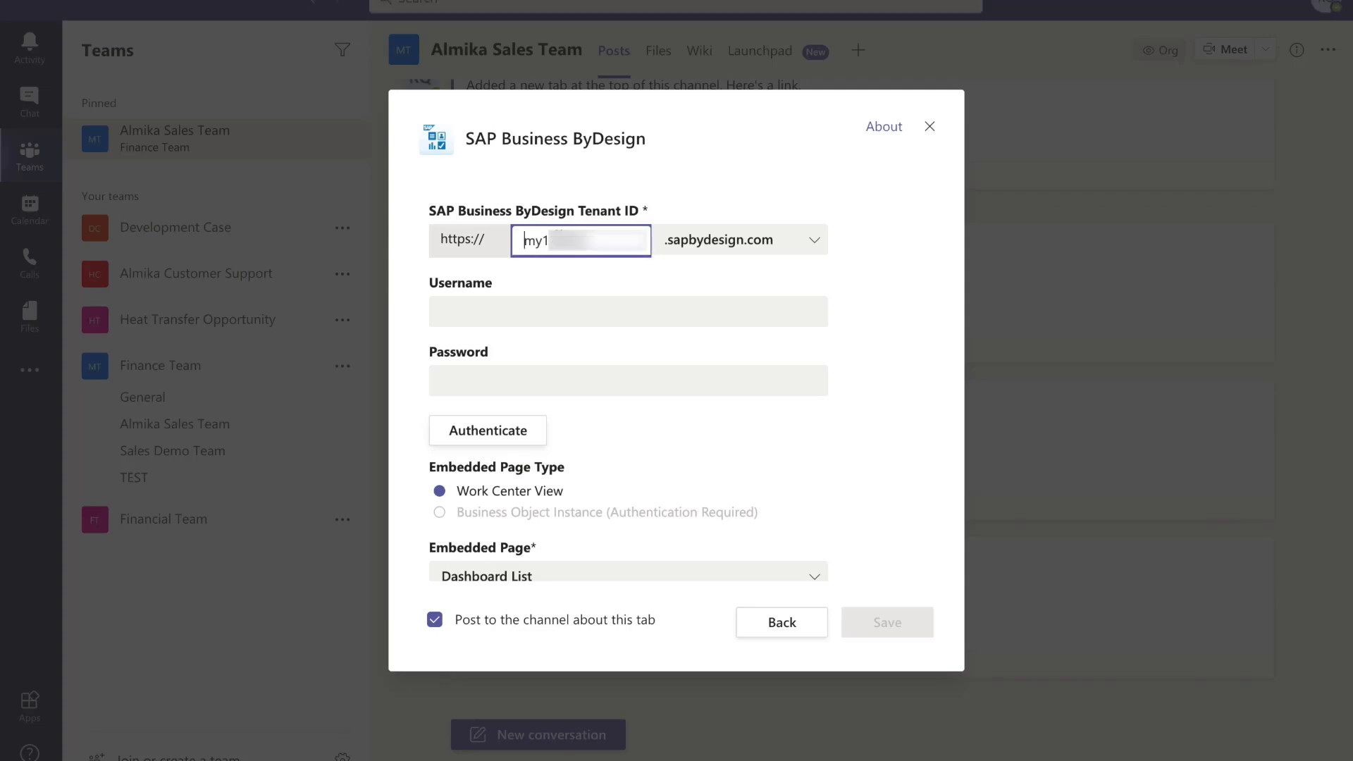
scroll(633, 375, "down", 2)
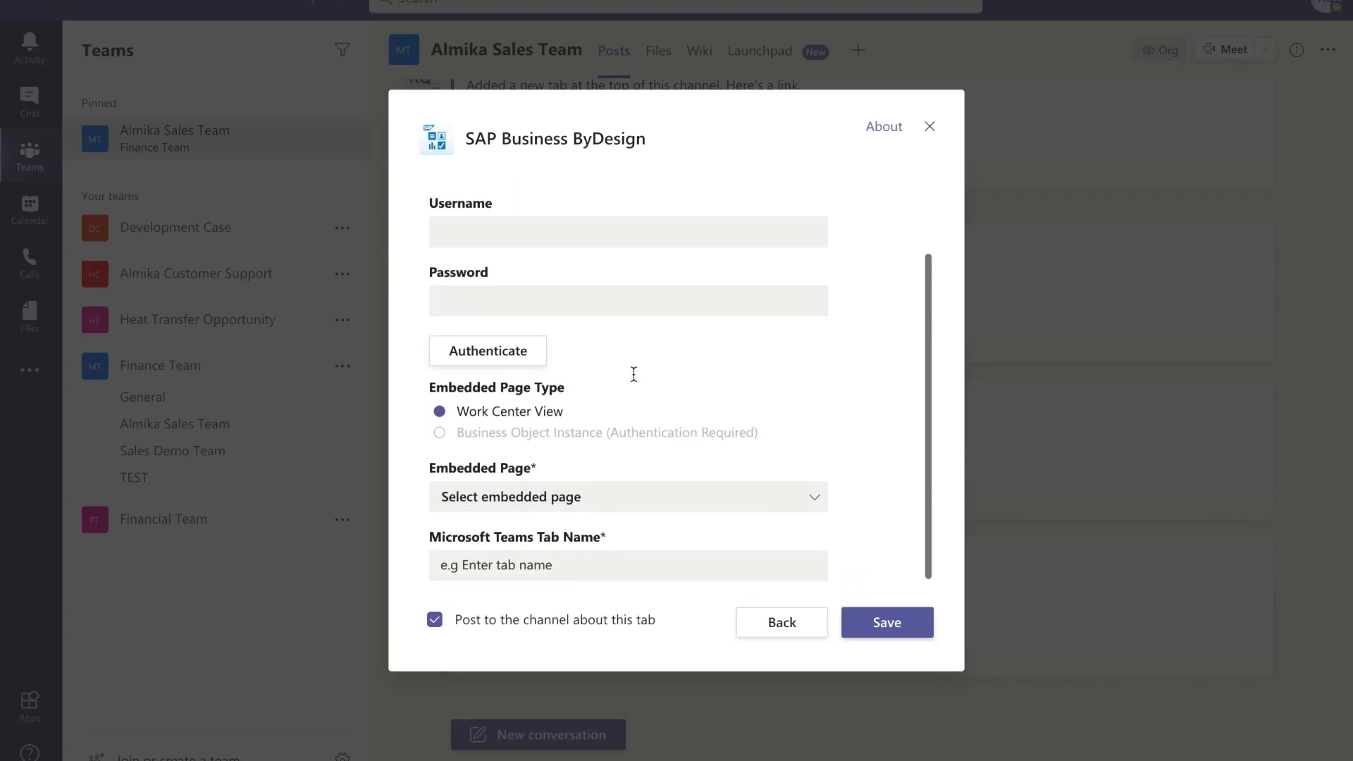
left_click(726, 498)
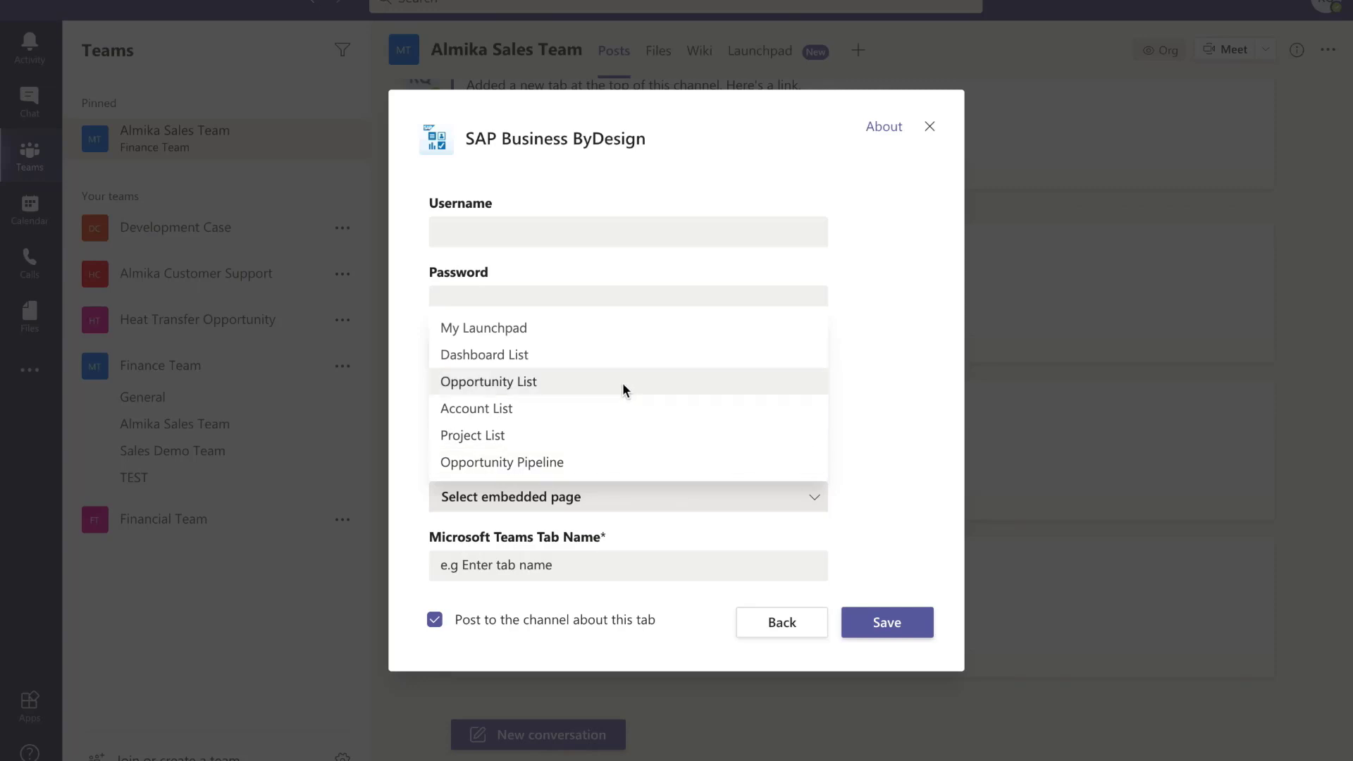
left_click(613, 357)
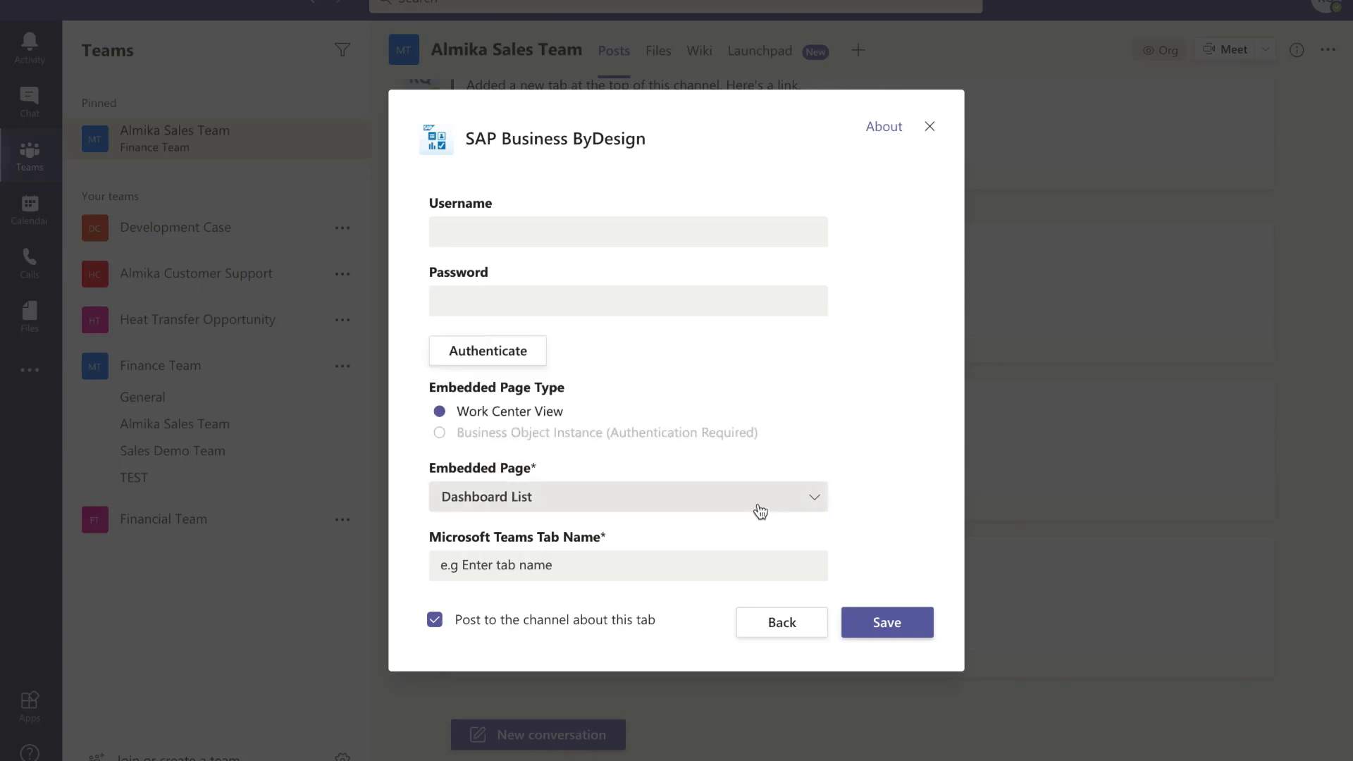
left_click(563, 570)
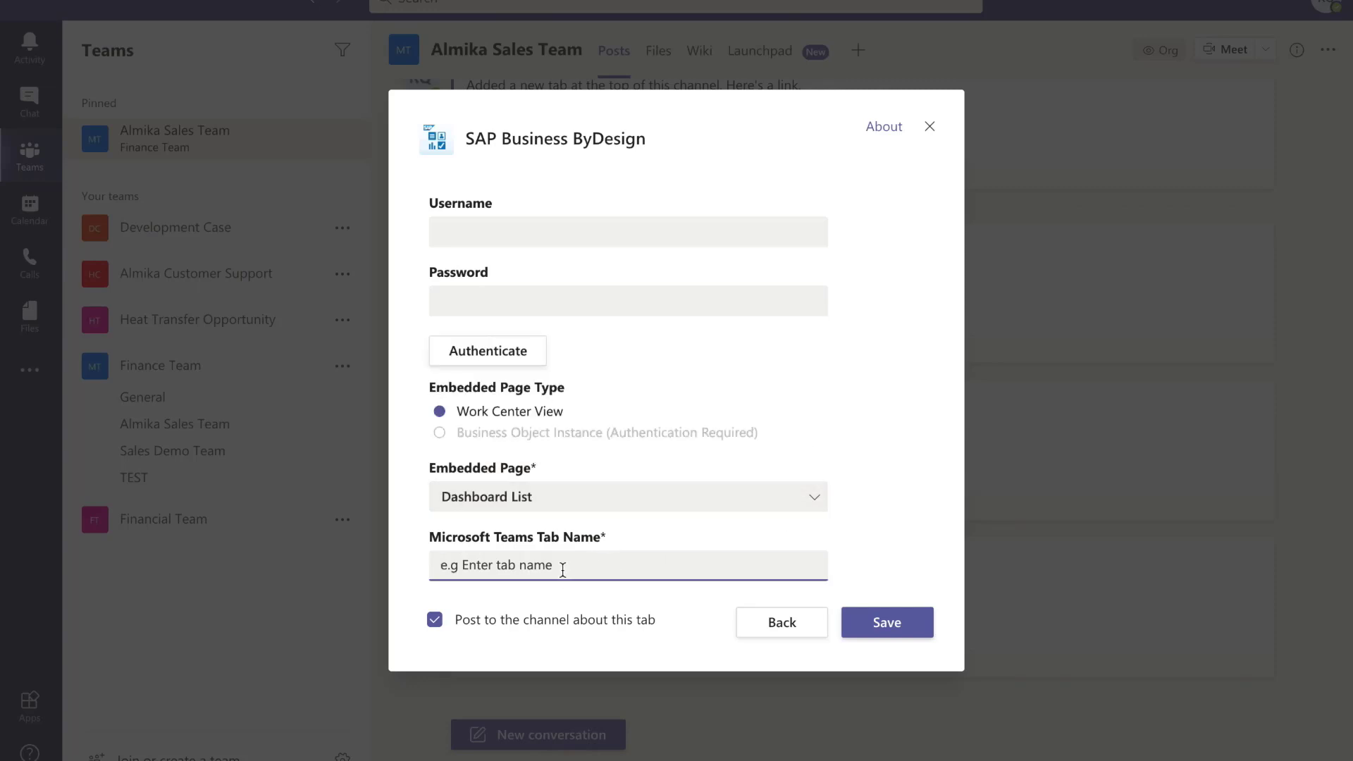
type("Dashboard")
left_click(909, 627)
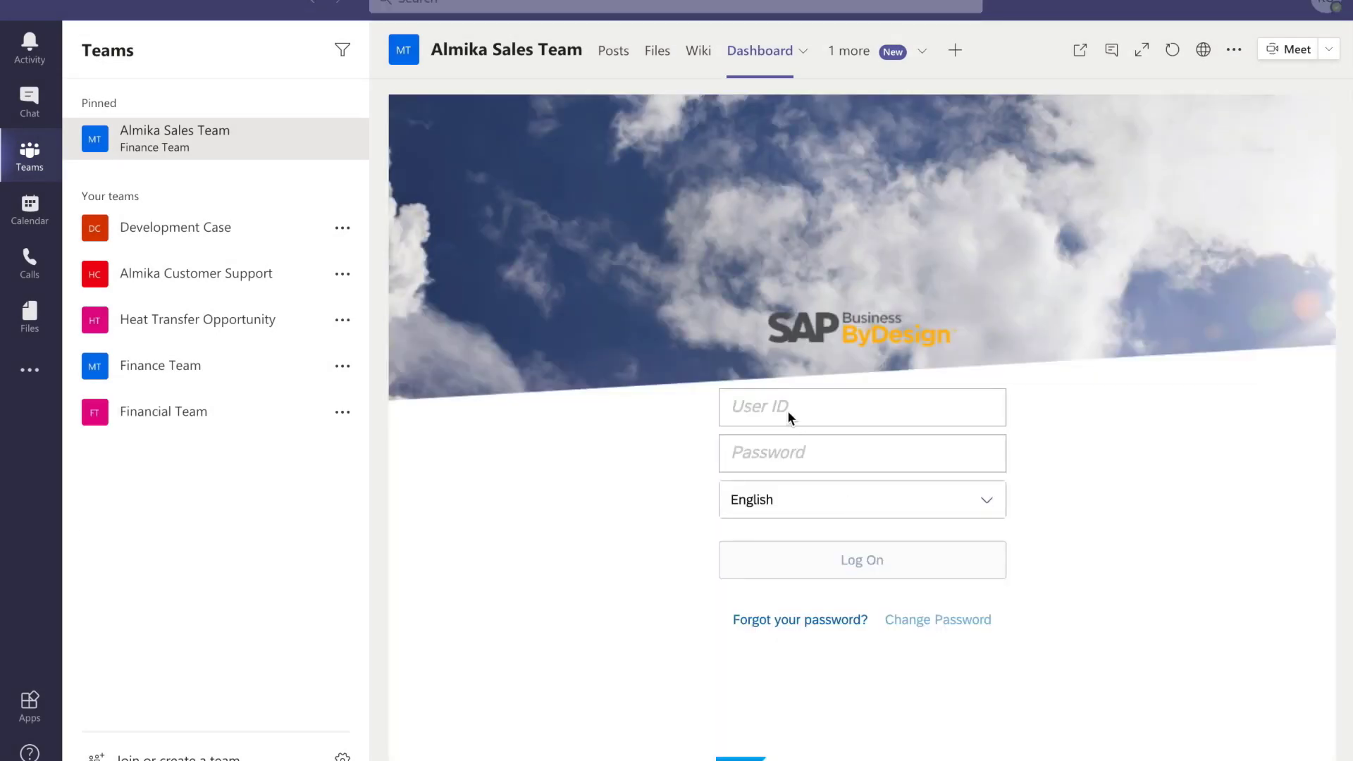
- Log on to SAP Business ByDesign in the Dashboard tab with the sales user ID and password
left_click(772, 408)
type("s")
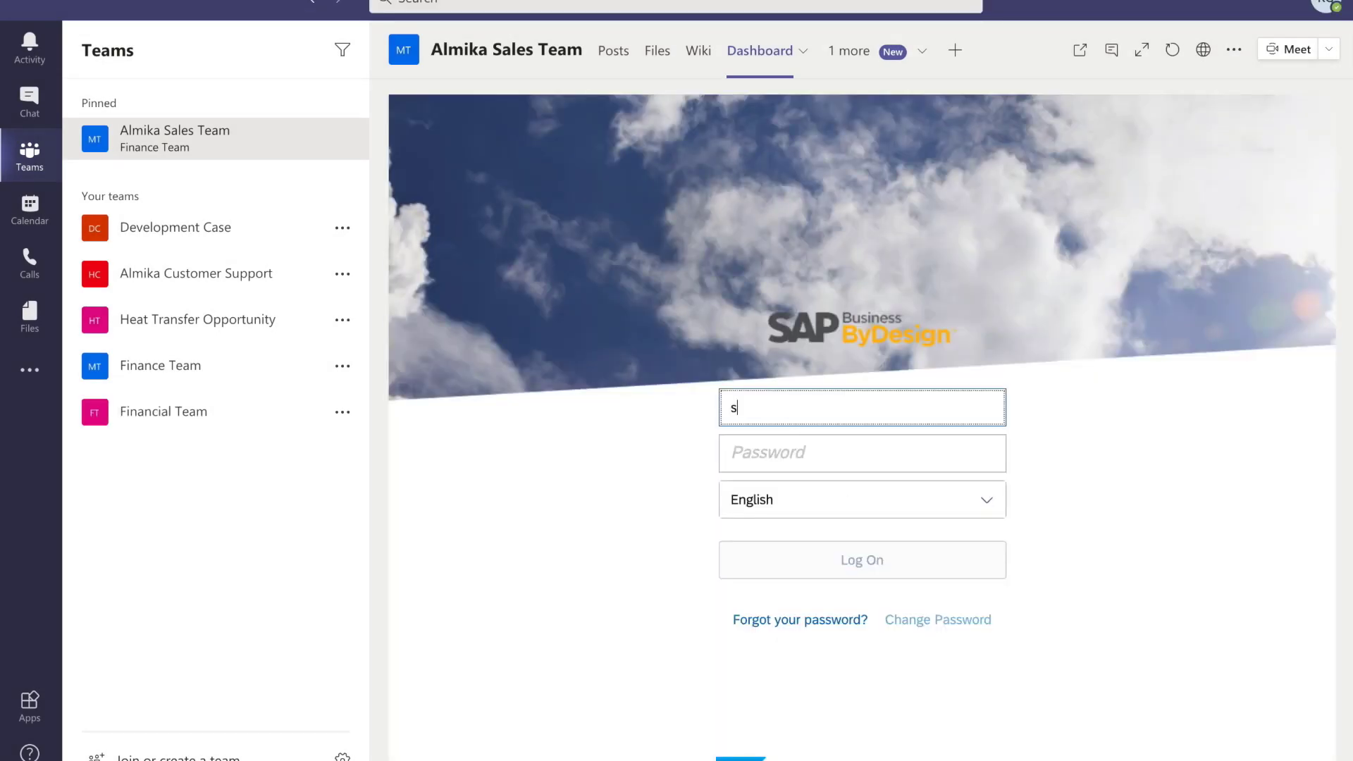
type("ales01s")
left_click(757, 458)
type("•••••••")
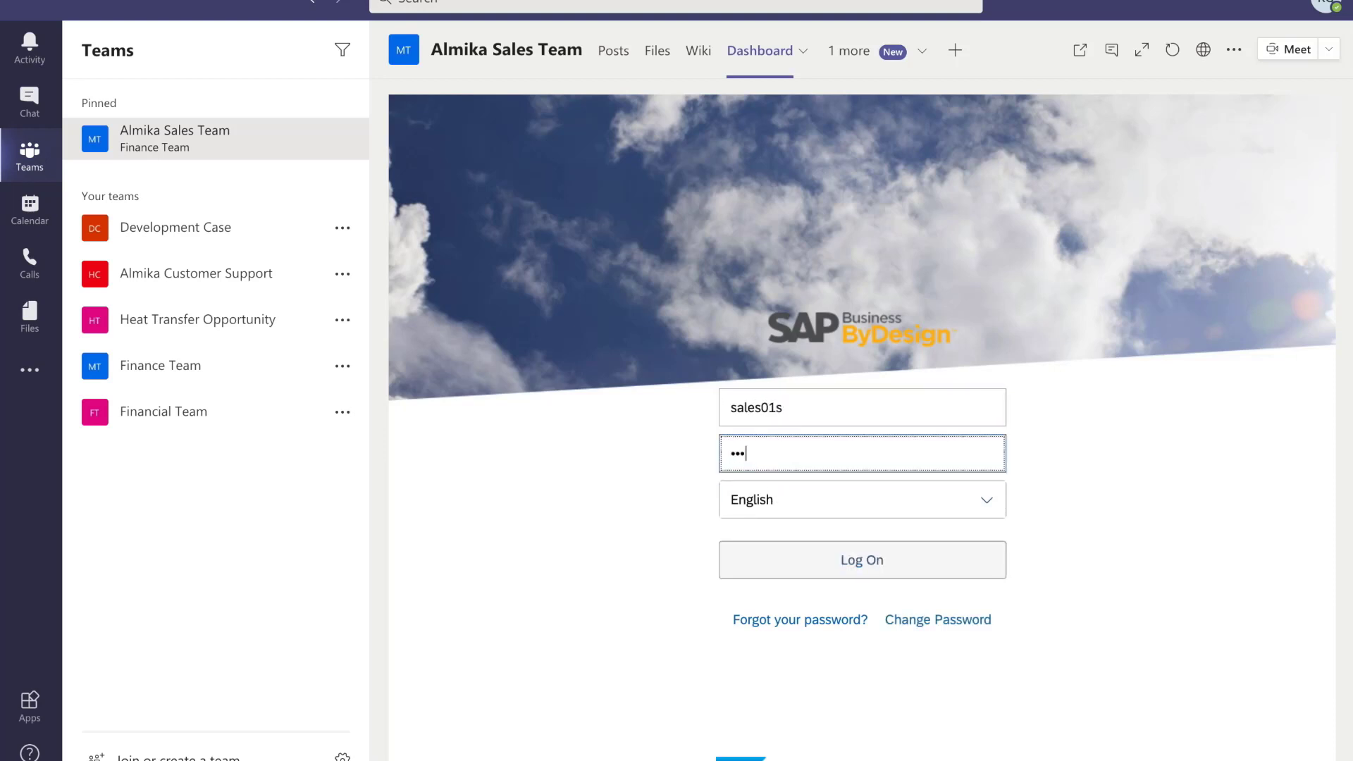
left_click(873, 560)
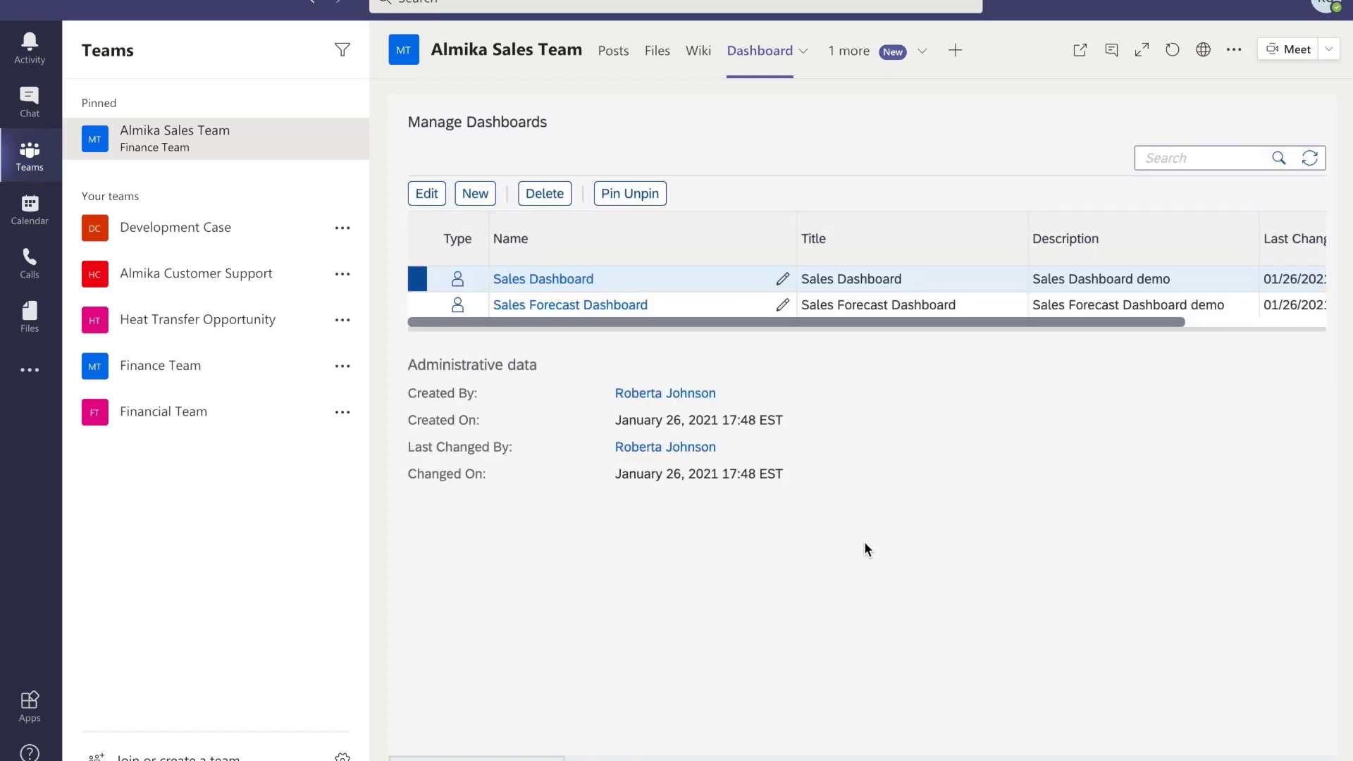
- Open the Sales Dashboard and scroll through its Net Order Volume, Projected Sales and Discount Volume charts
left_click(562, 282)
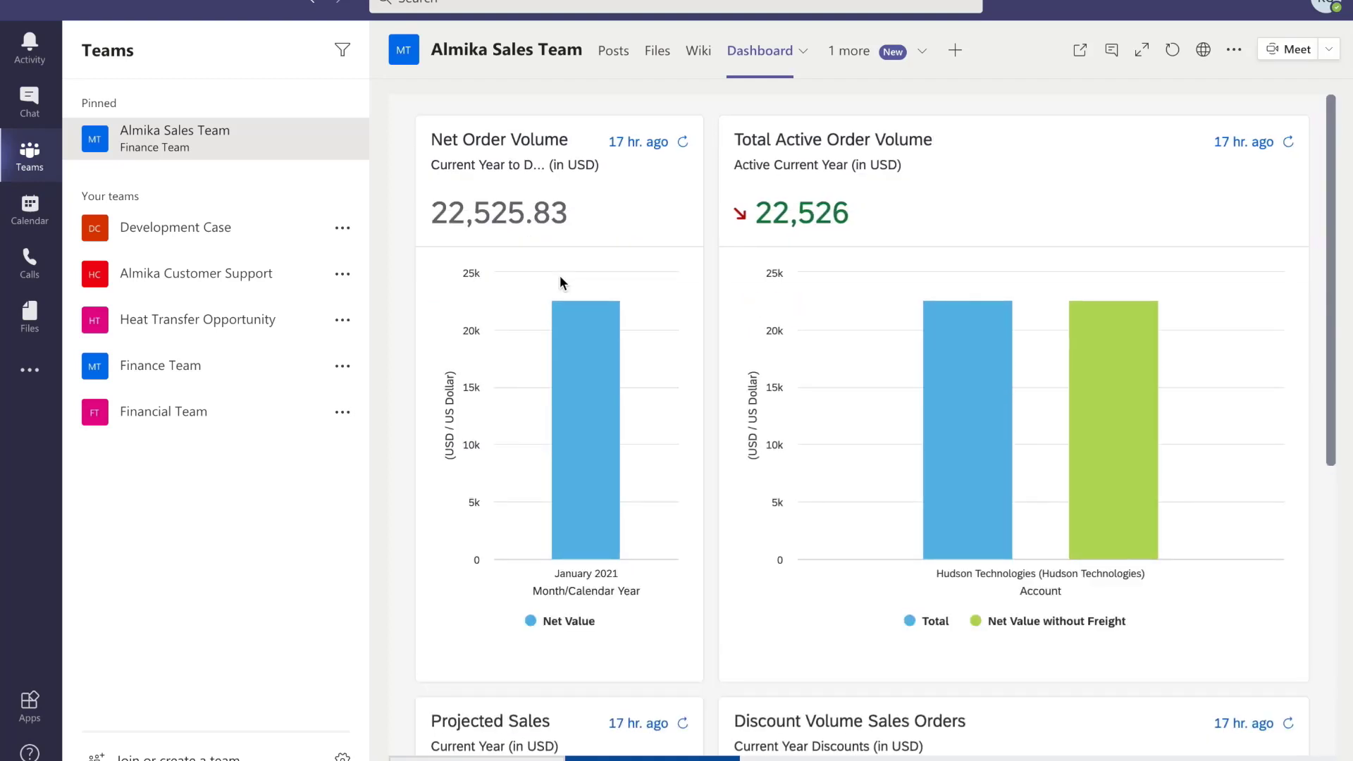
scroll(780, 452, "down", 3)
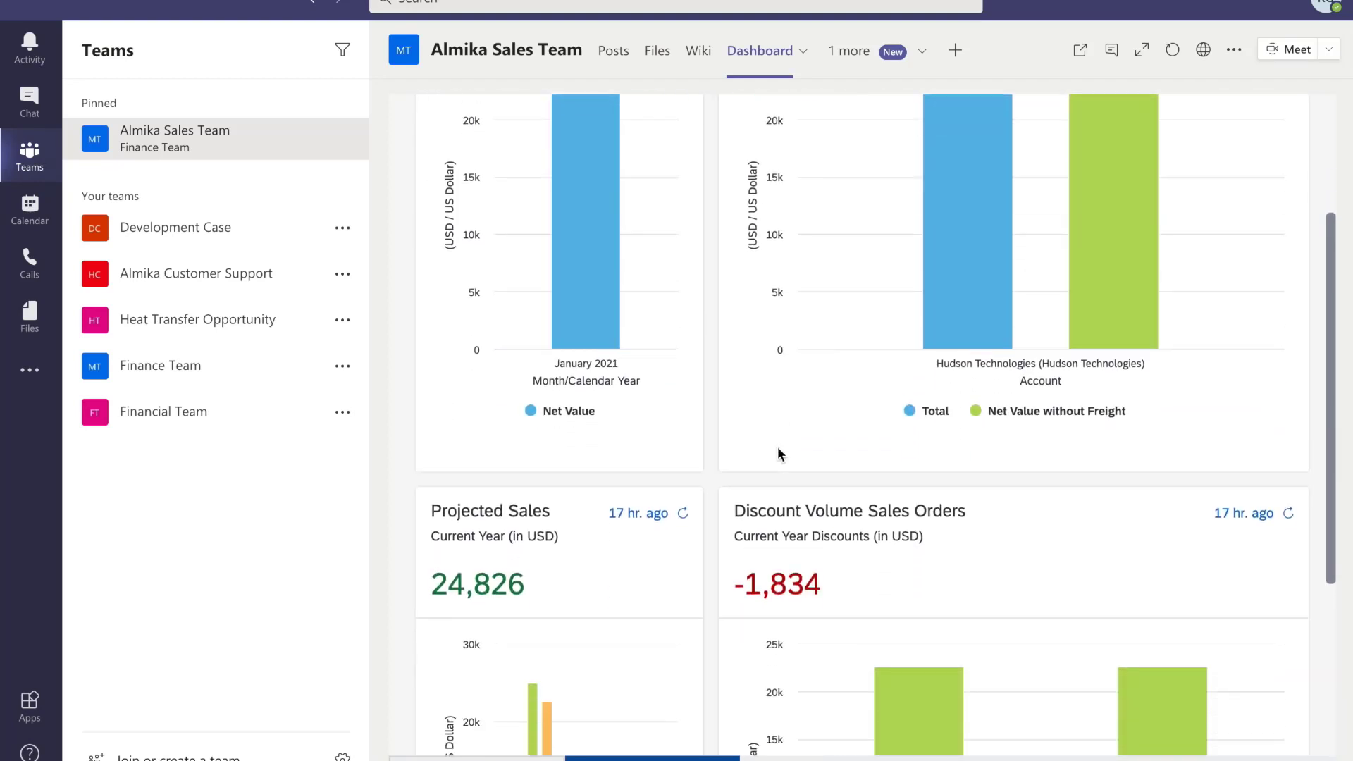
scroll(778, 451, "down", 3)
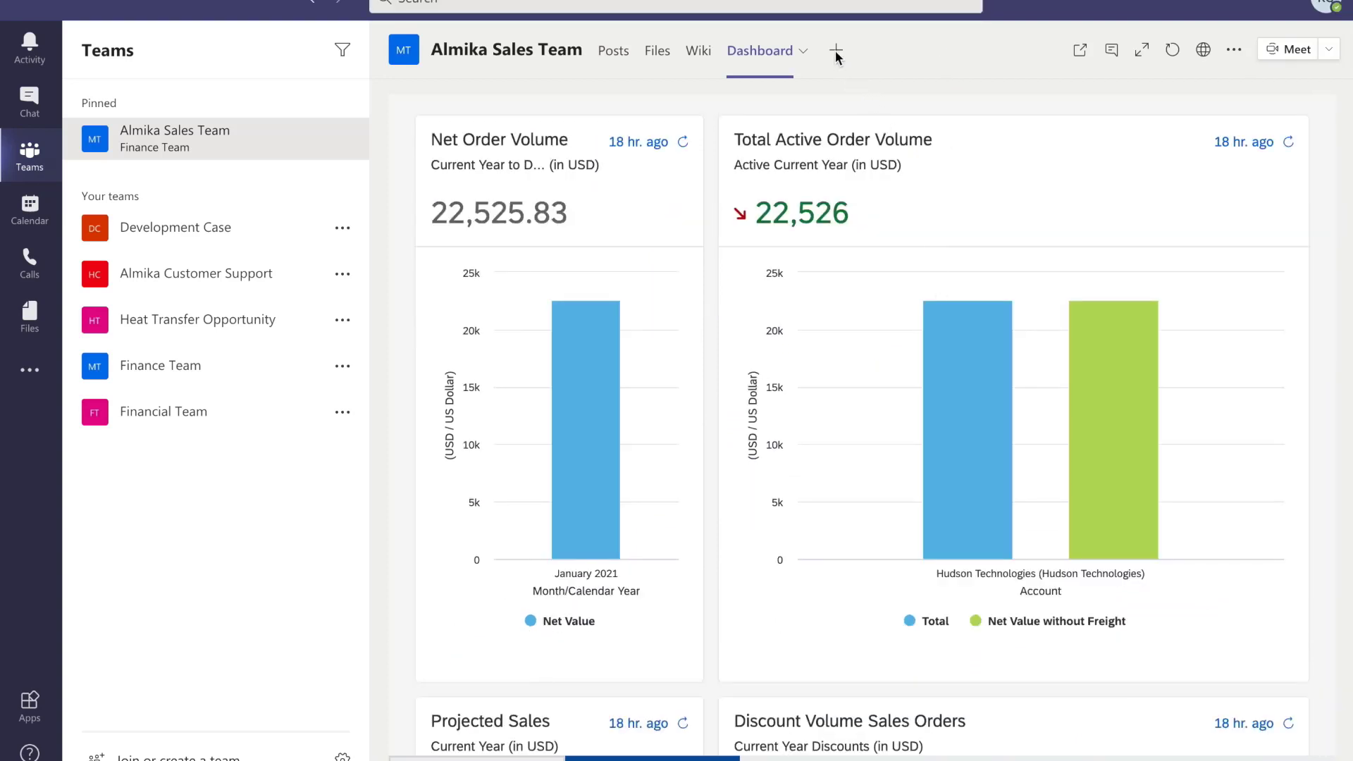
- Start a new SAP Business ByDesign tab embedding Opportunity Pipeline, named 'Sales Pipeline'
left_click(836, 57)
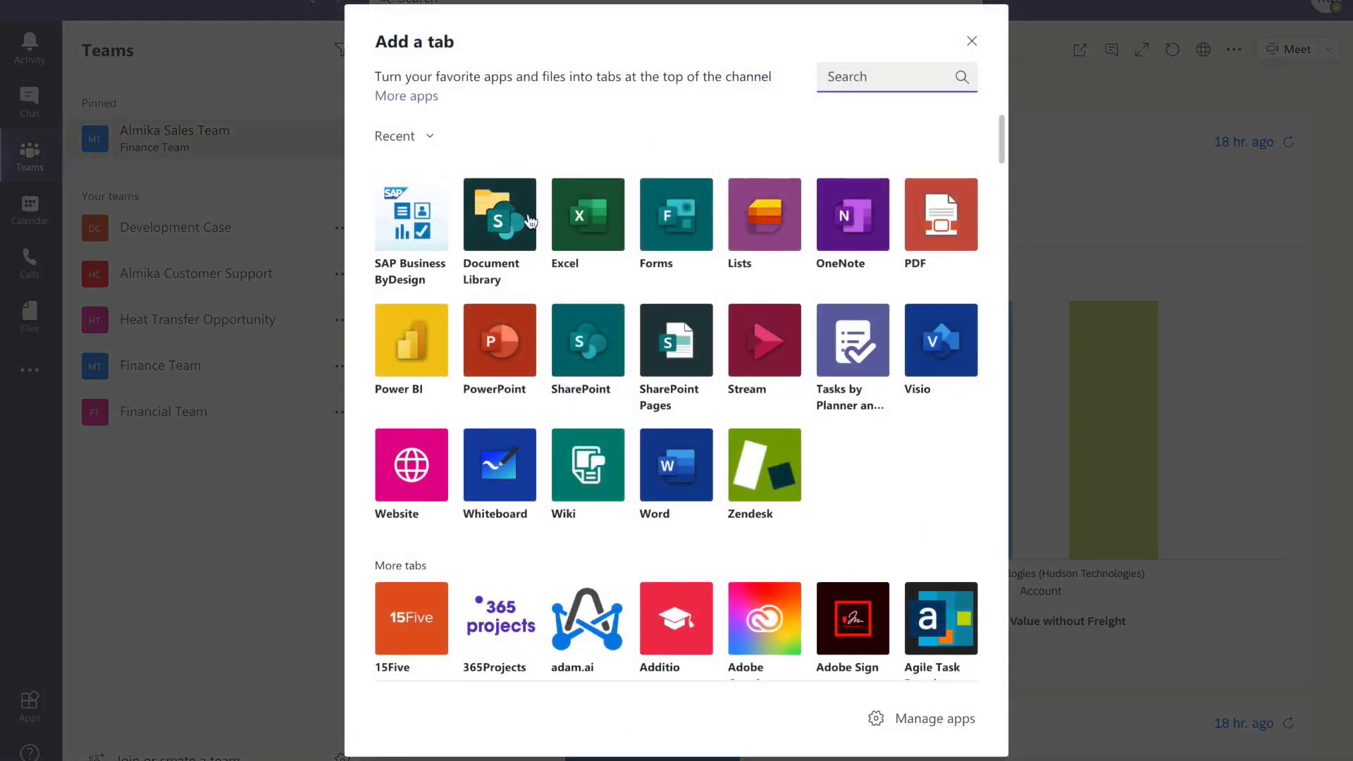
left_click(417, 246)
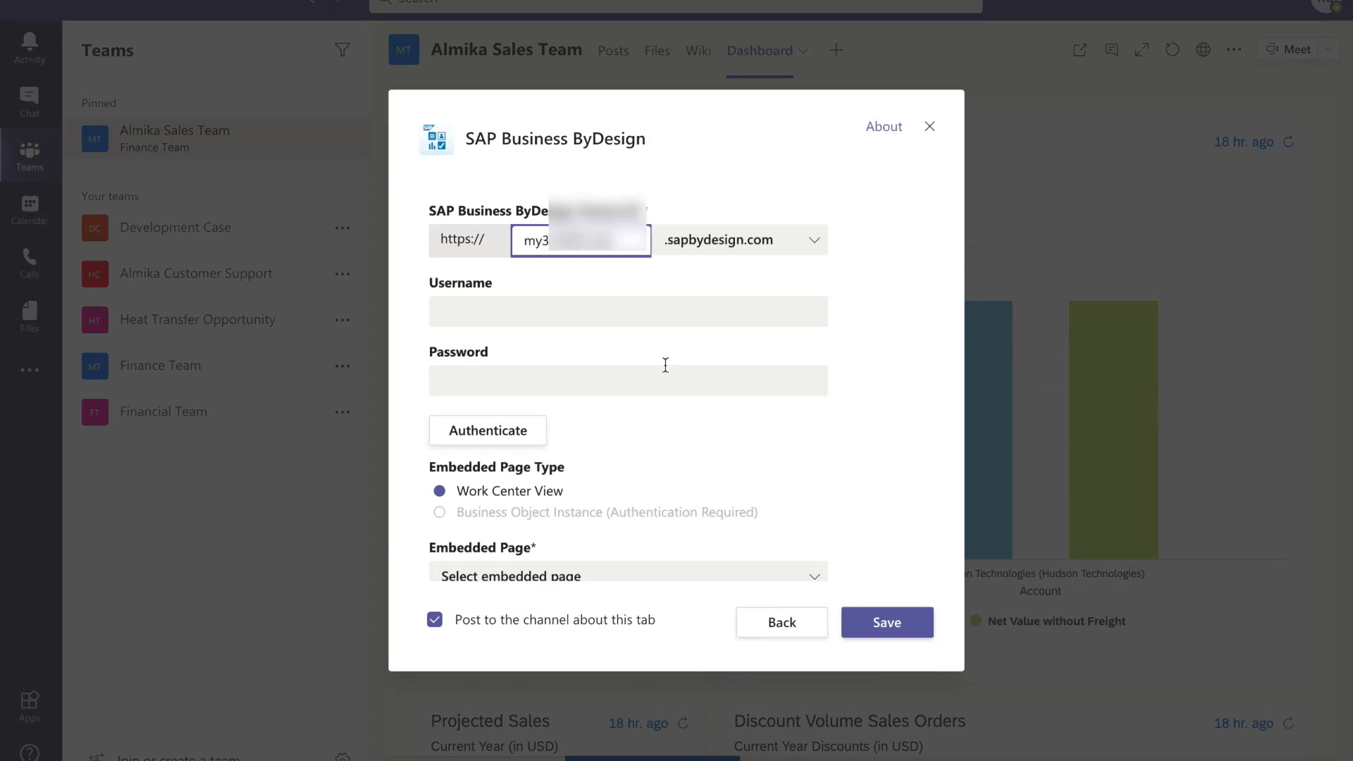
scroll(665, 365, "down", 2)
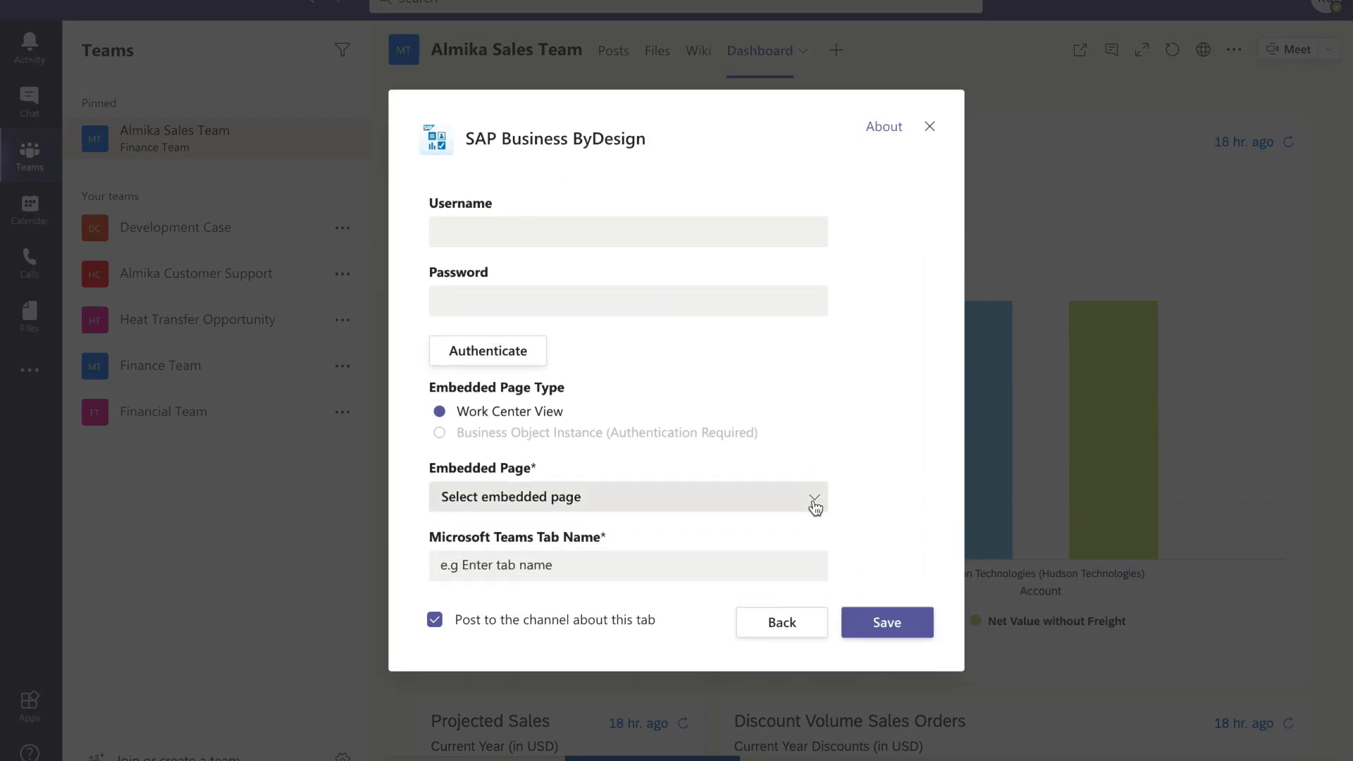
left_click(815, 502)
left_click(523, 459)
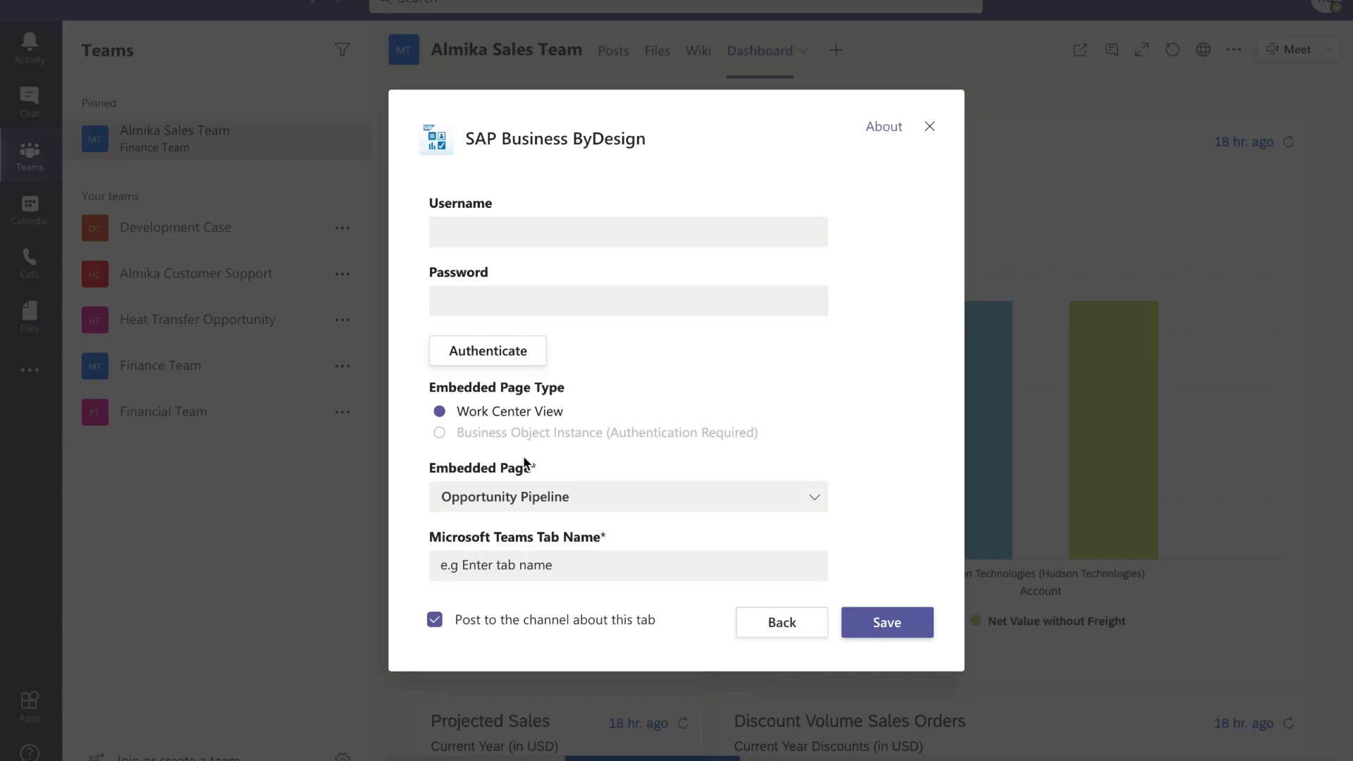
left_click(489, 563)
type("Sales ")
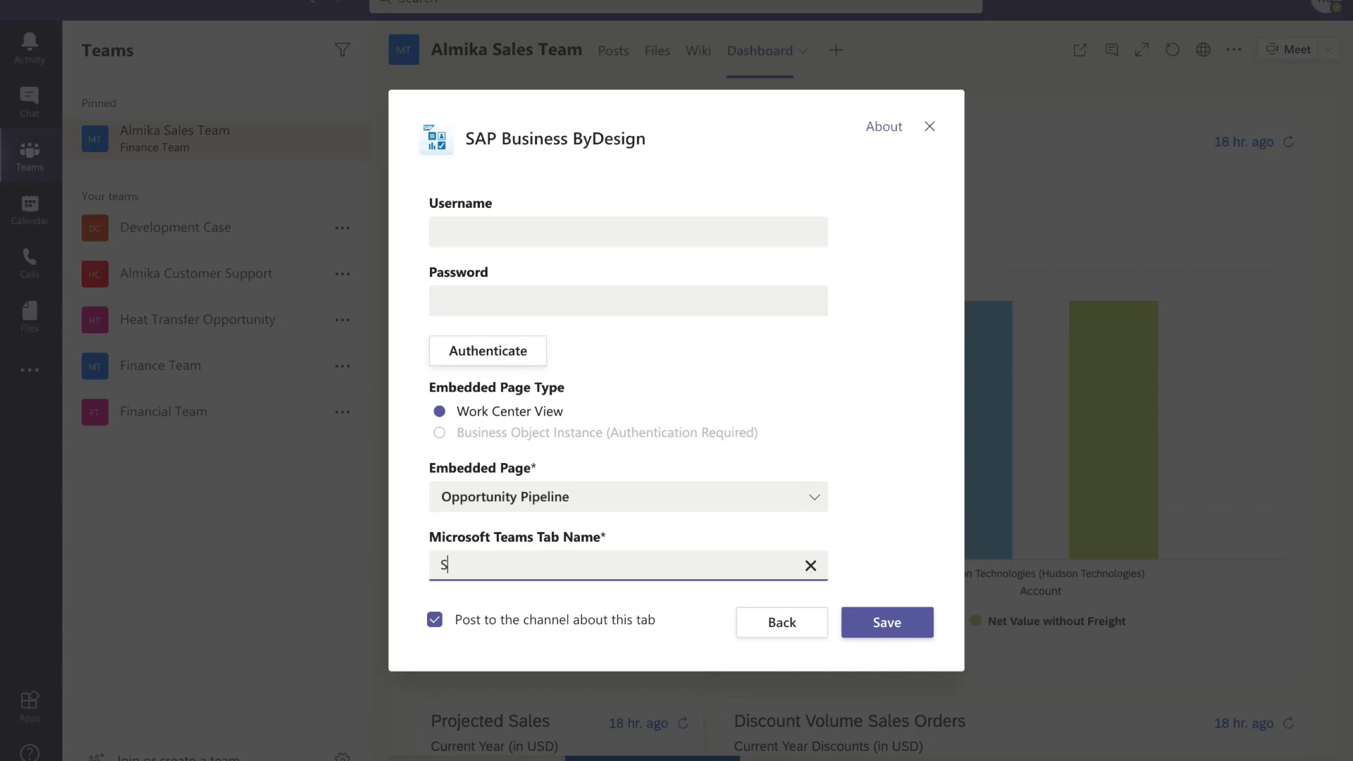
type("Pipeline")
- Save the Sales Pipeline tab to show the pipeline bubble chart and opportunities
left_click(901, 623)
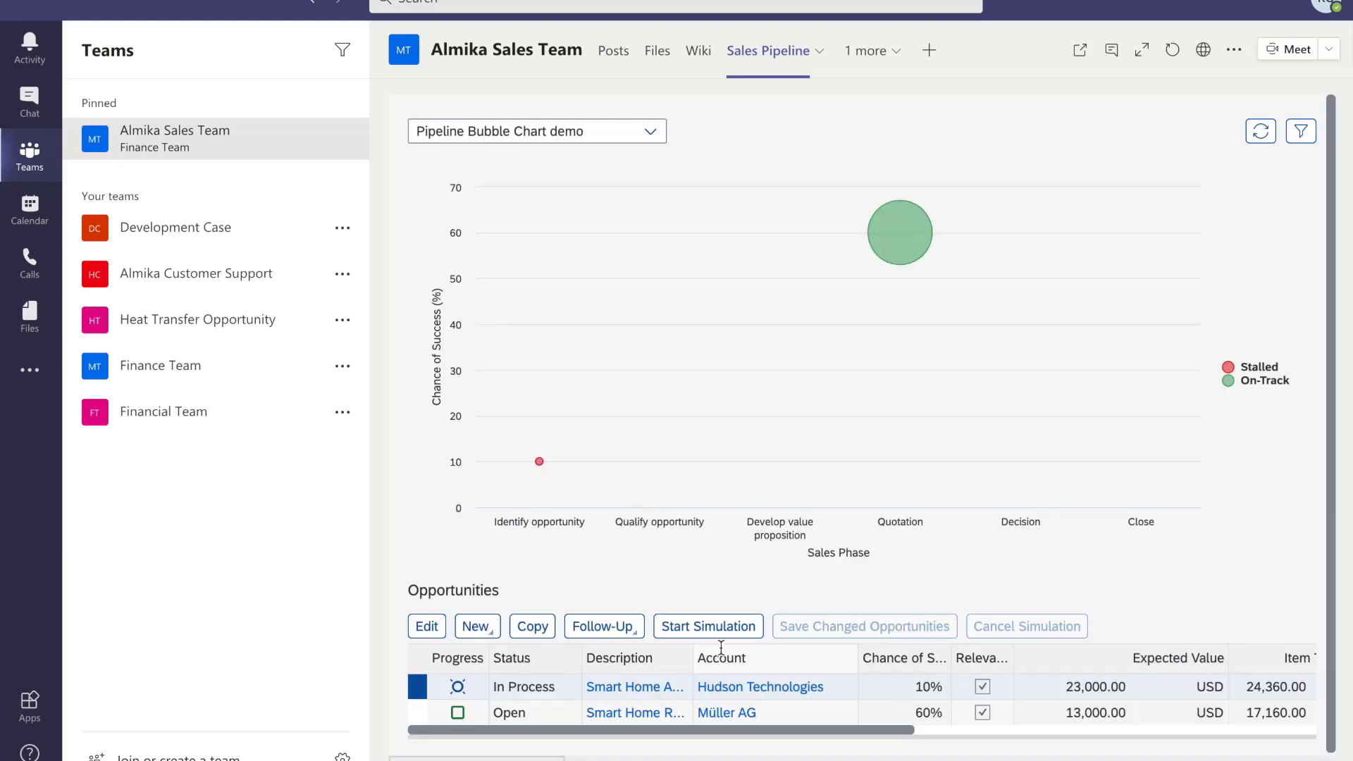
- Open the Hudson Technologies opportunity record and add a Clarify feasibility sales activity
left_click(653, 691)
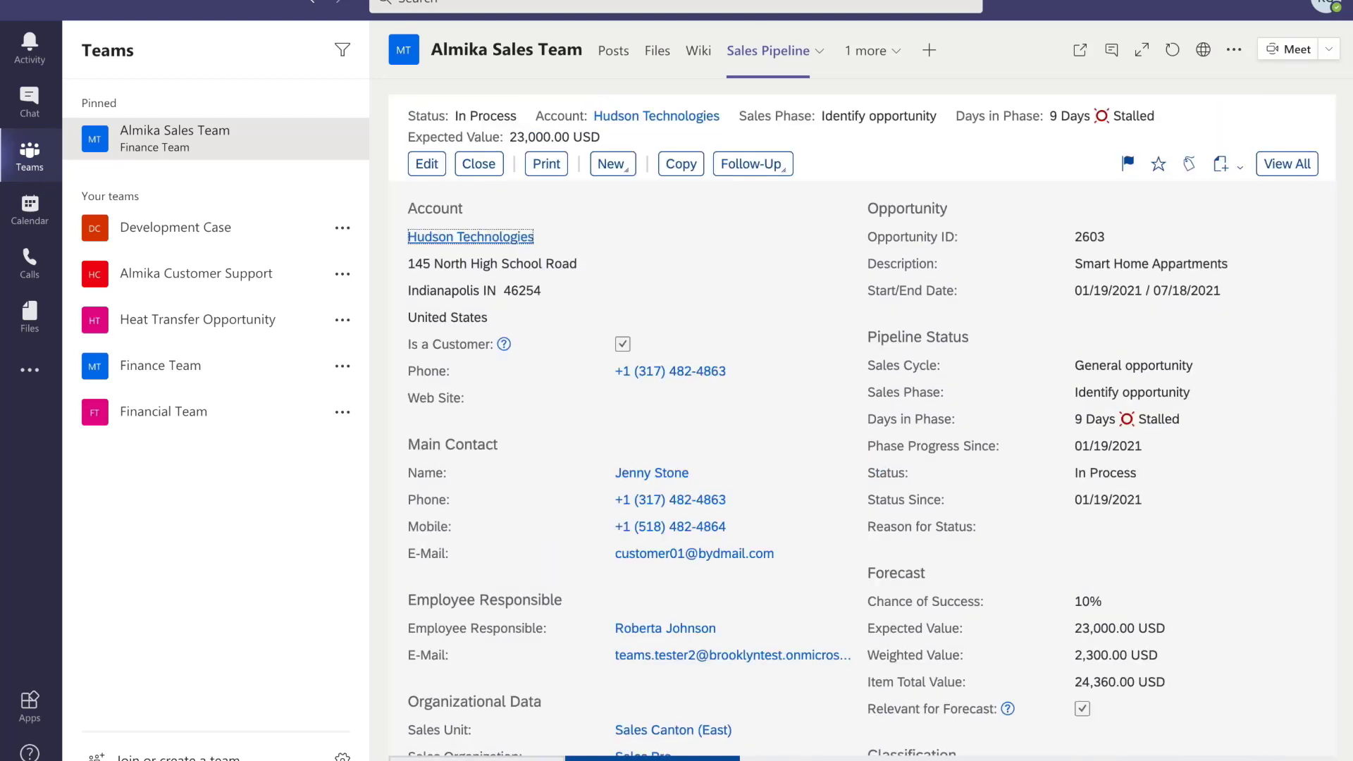
left_click(1277, 162)
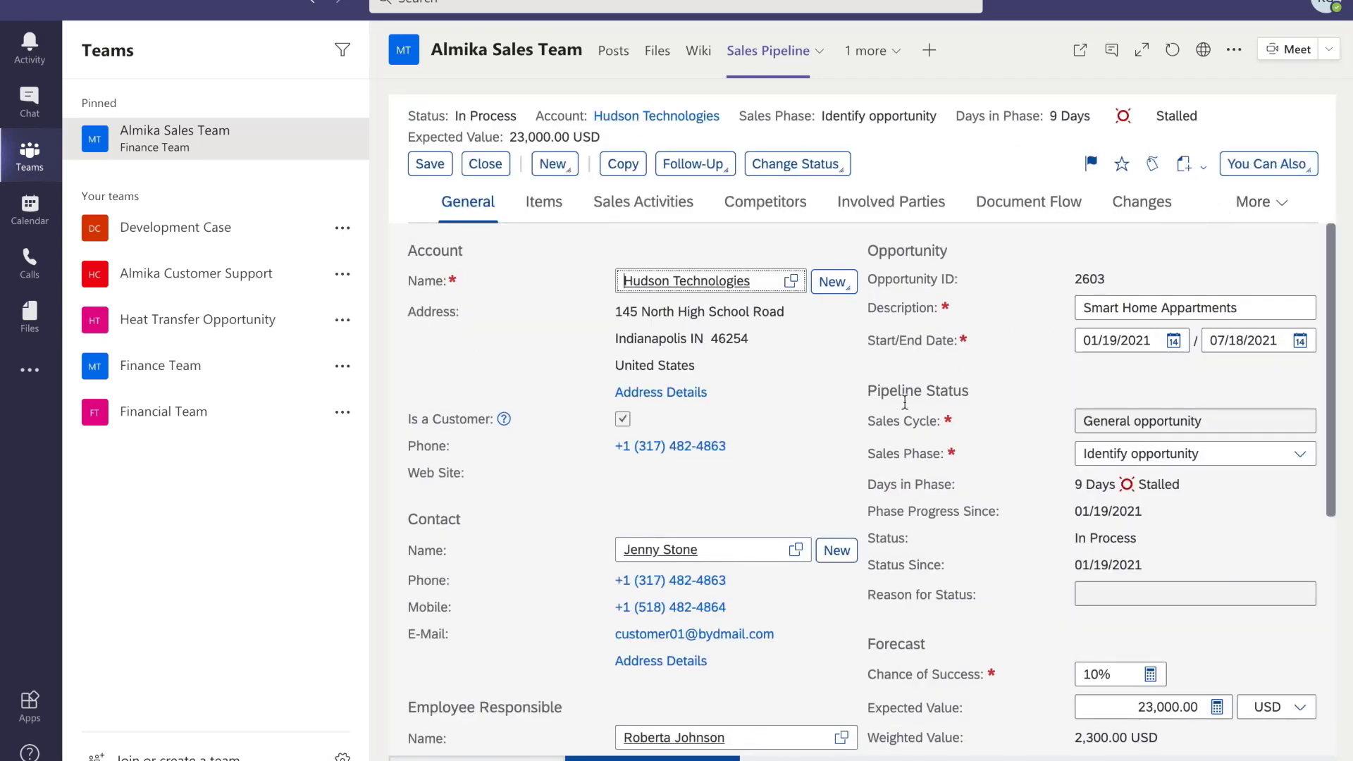
left_click(649, 208)
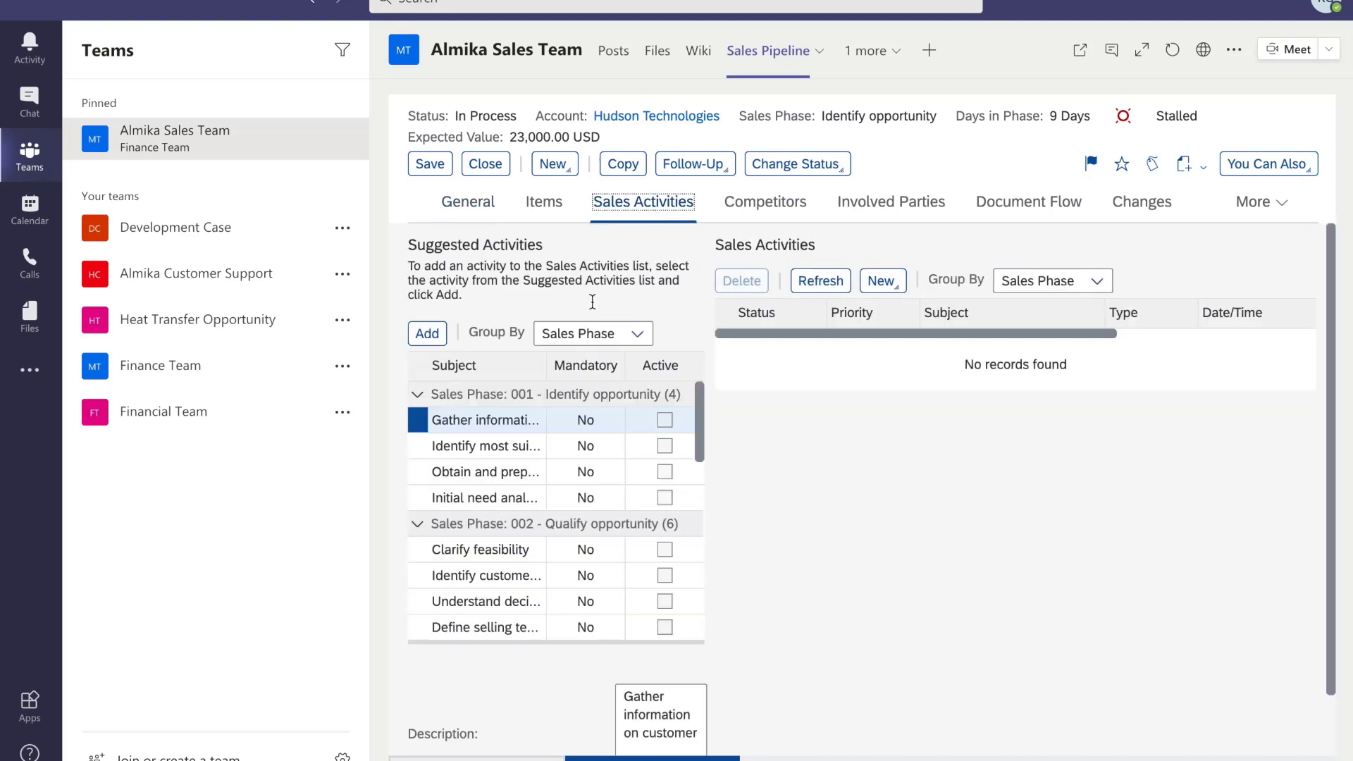
left_click(429, 550)
left_click(427, 333)
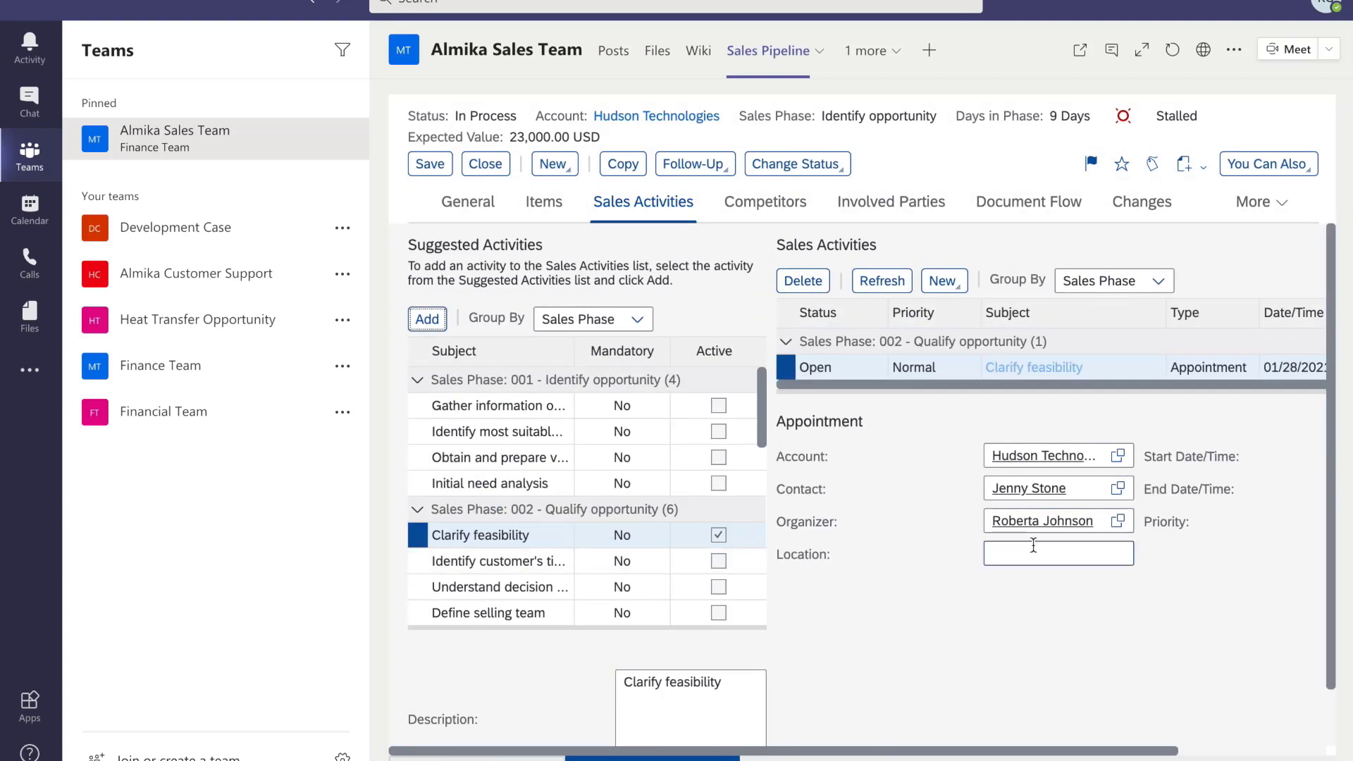
left_click(1024, 553)
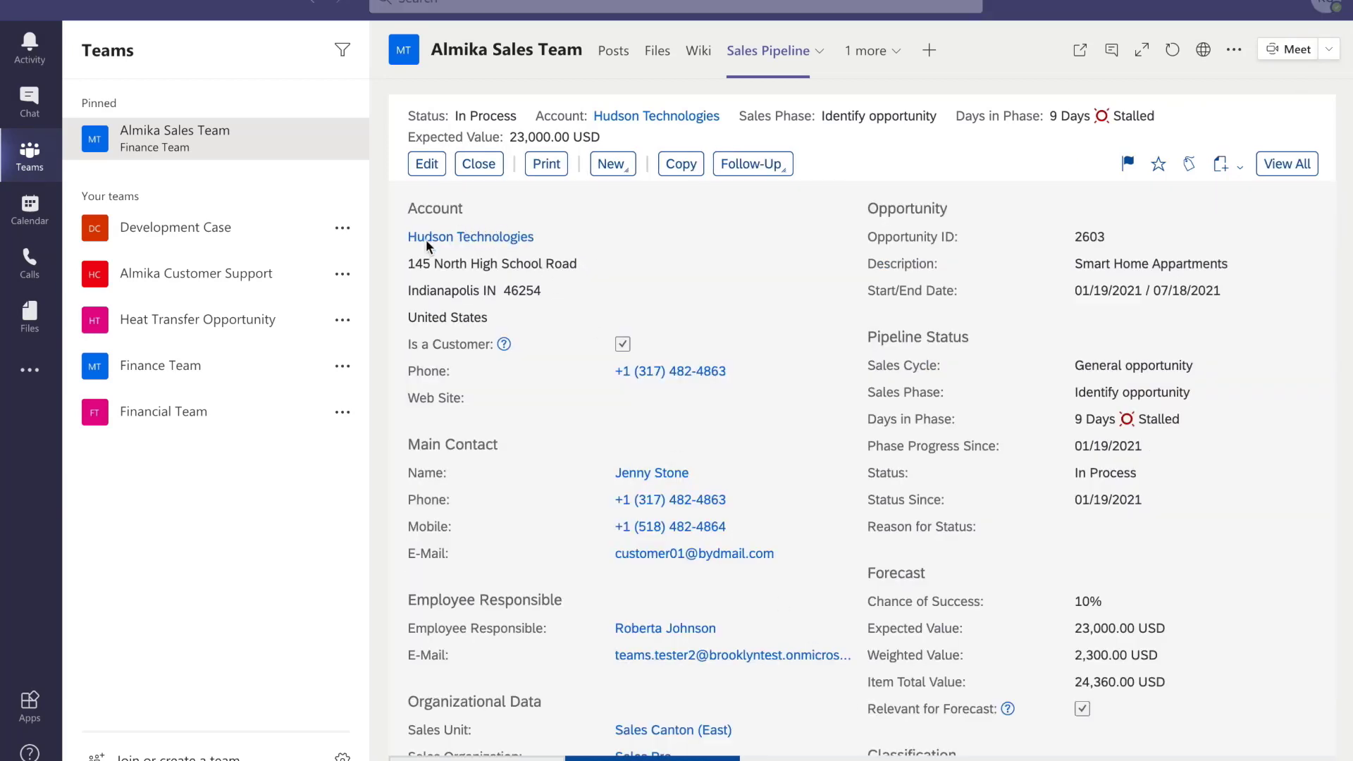
- Authenticate a new SAP Business ByDesign tab with the sales user's username and password
left_click(930, 51)
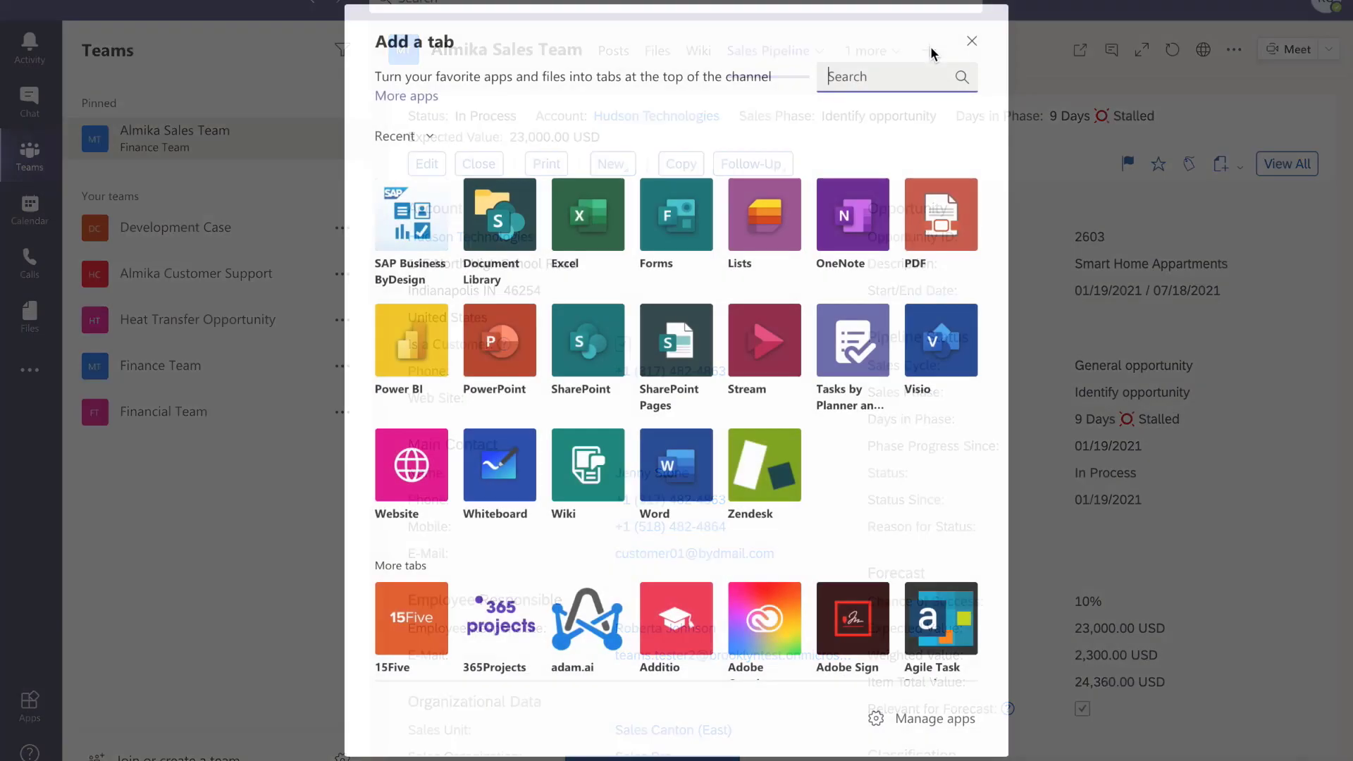
left_click(415, 236)
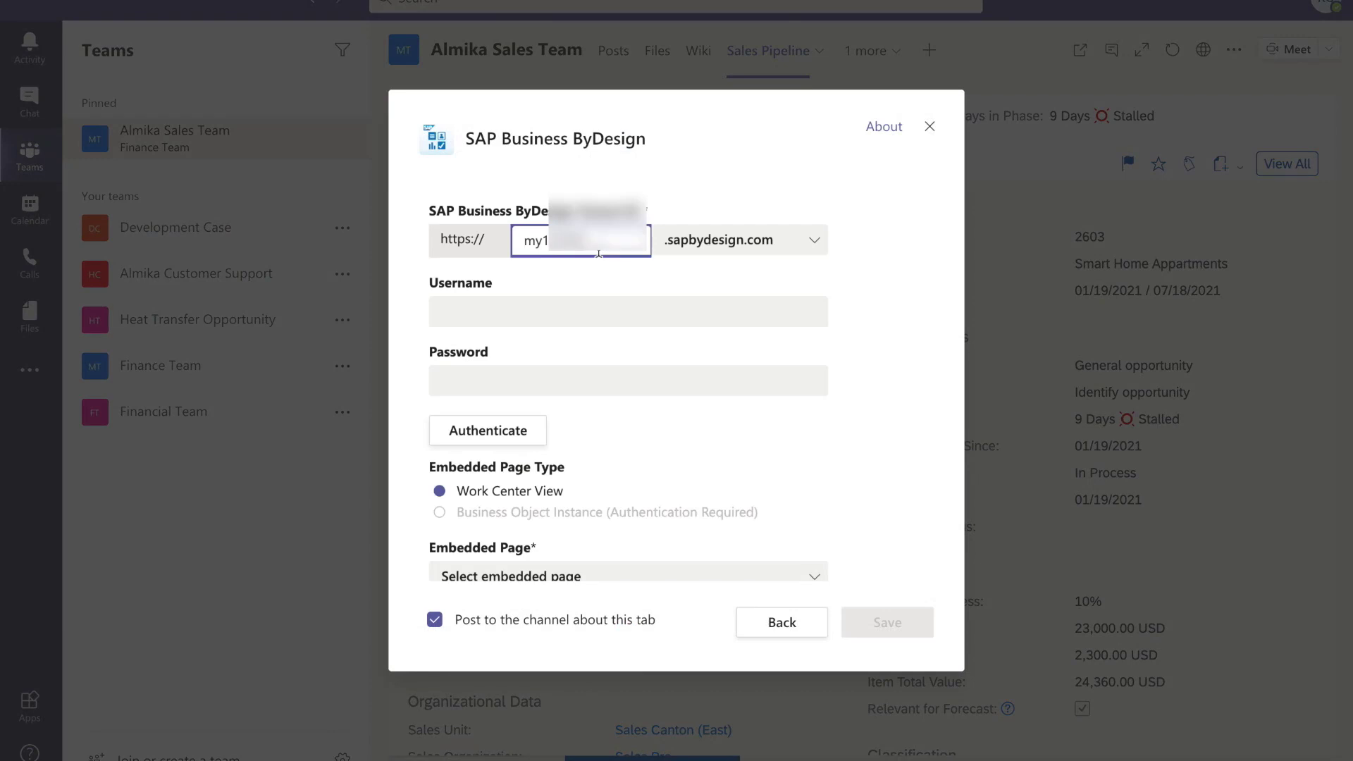
left_click(490, 308)
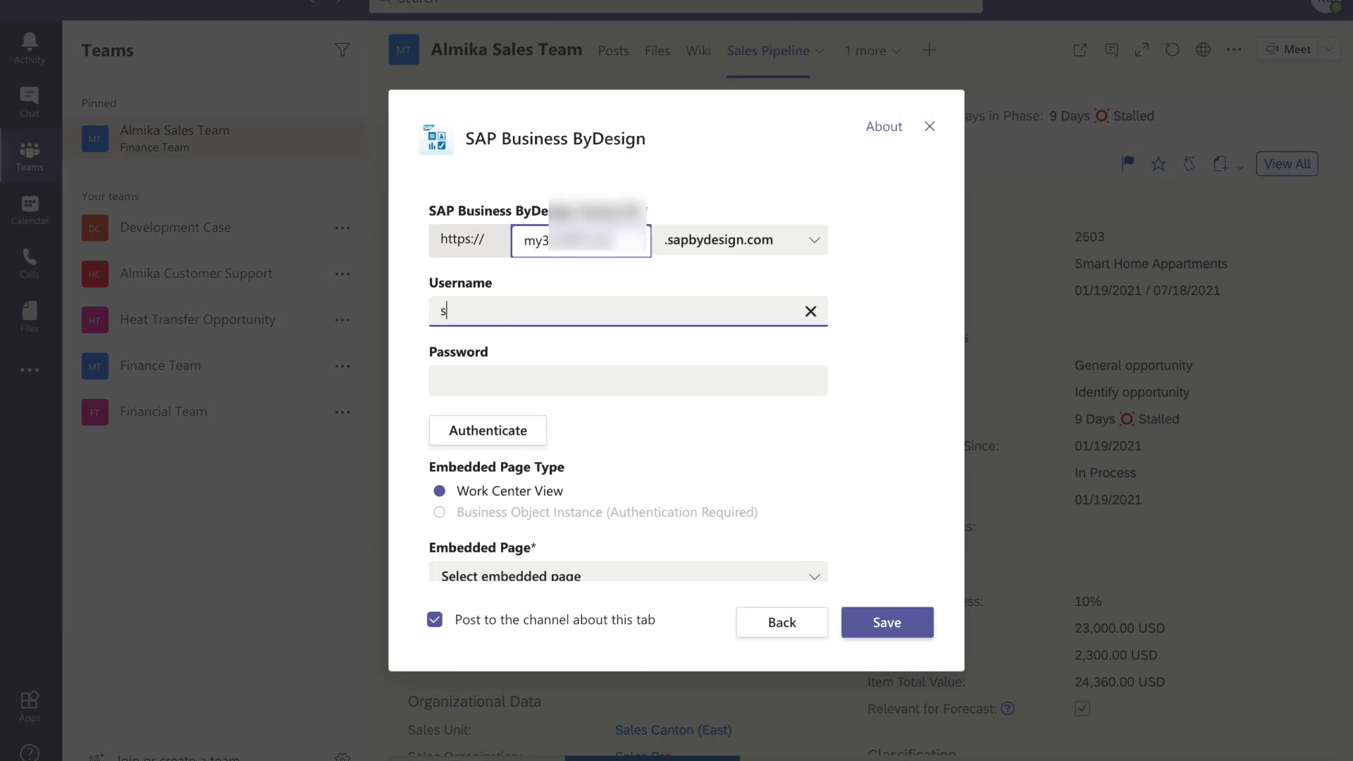
left_click(449, 385)
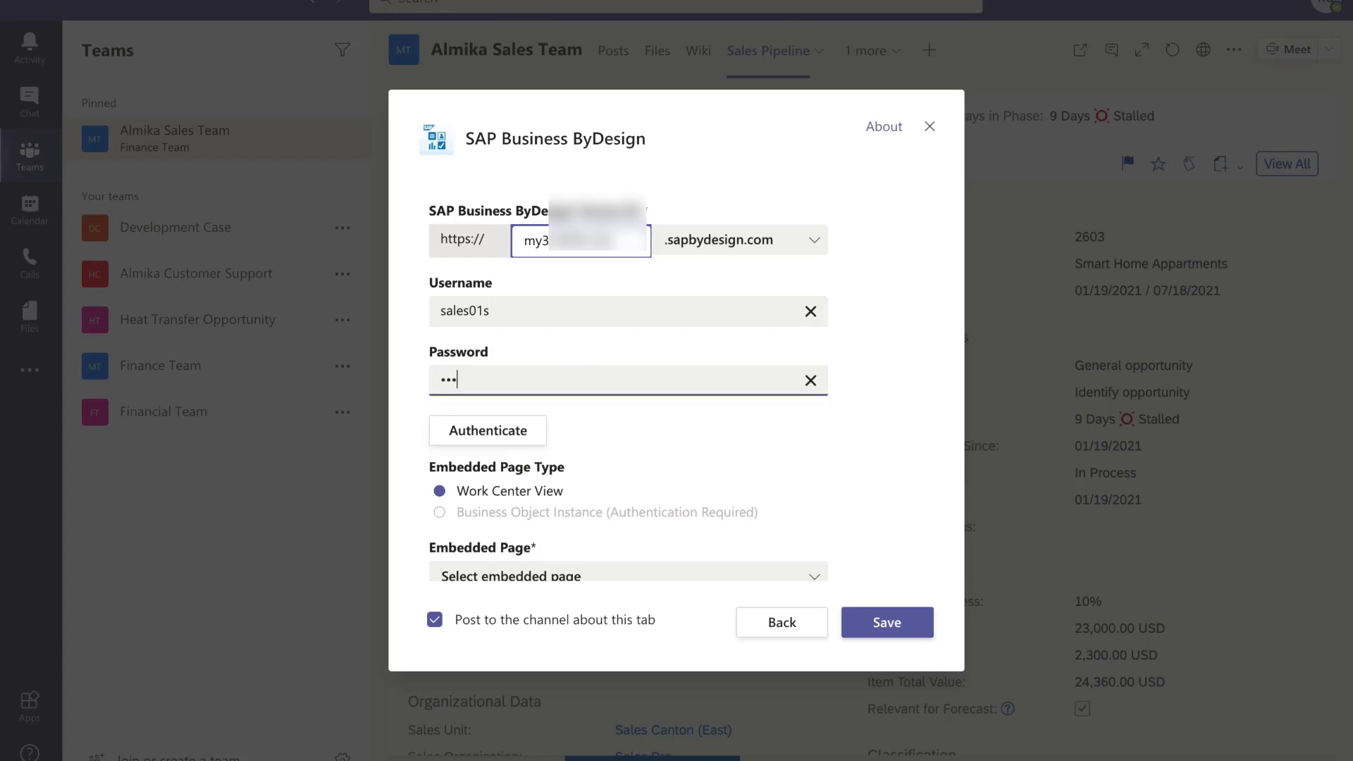
left_click(469, 432)
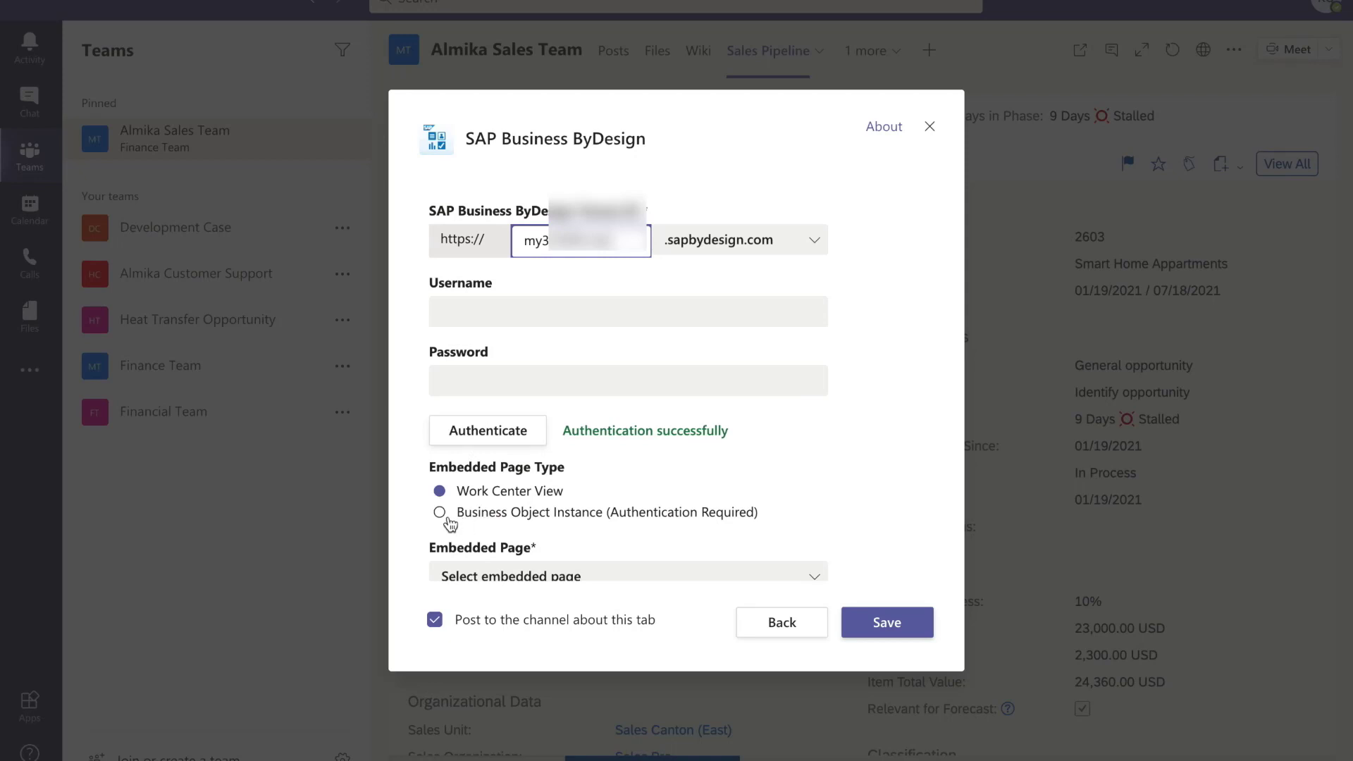
- Embed the Hudson Technologies account as a Business Object Instance Account page
left_click(442, 511)
scroll(563, 521, "down", 1)
scroll(564, 522, "down", 3)
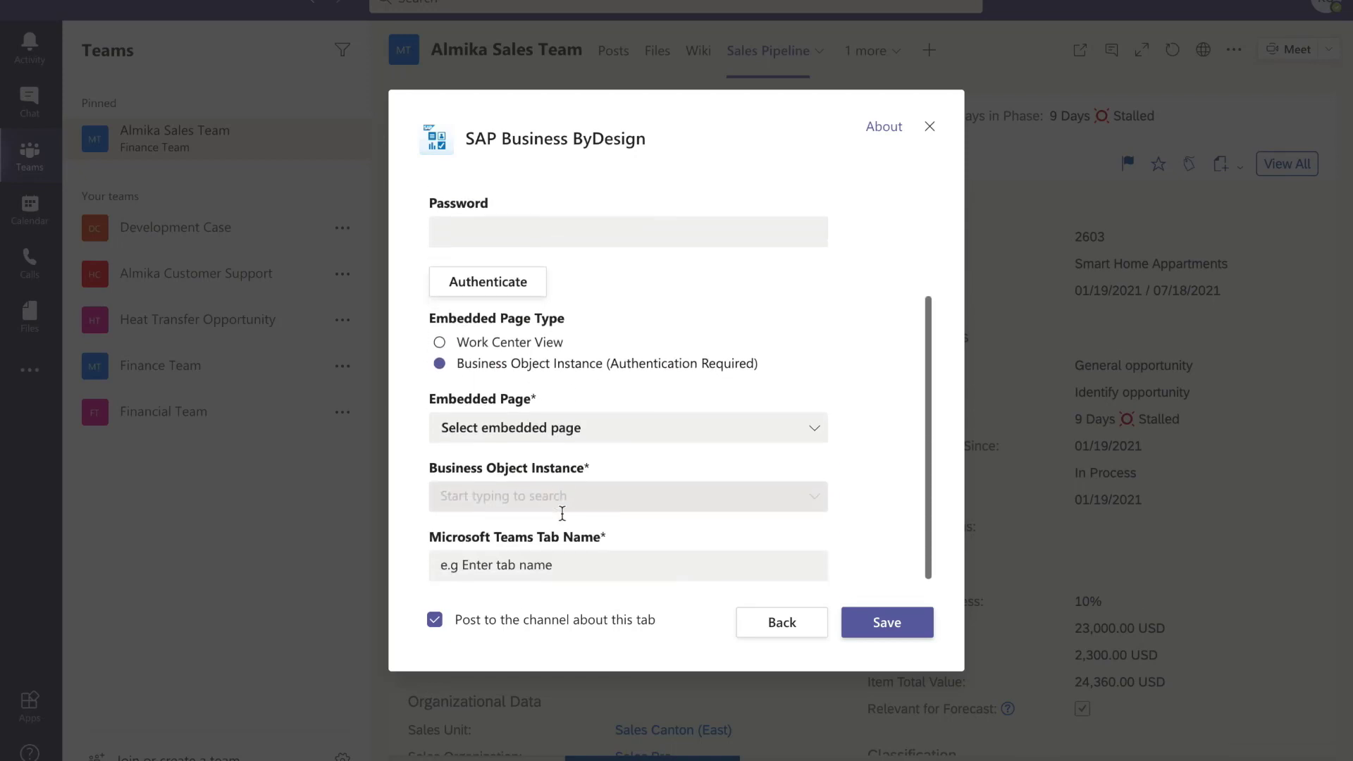
left_click(817, 432)
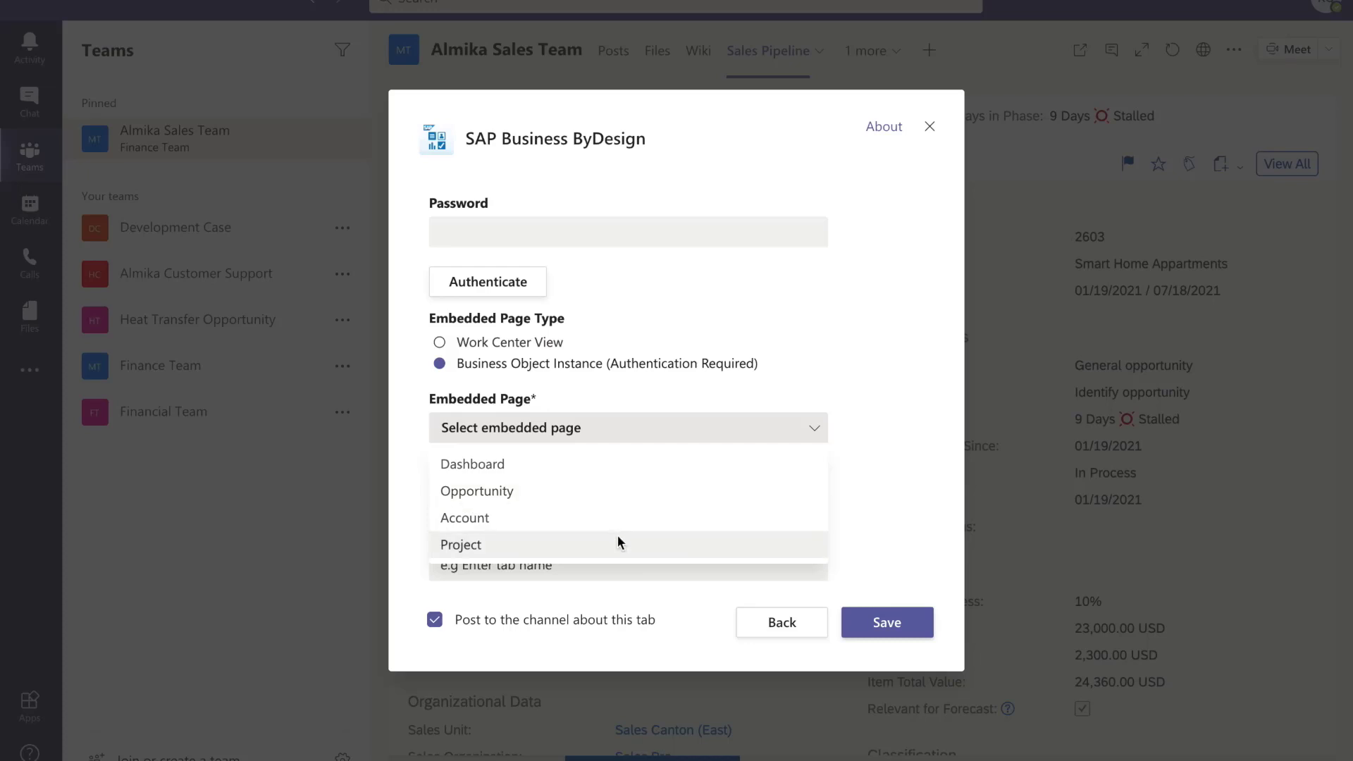
left_click(611, 518)
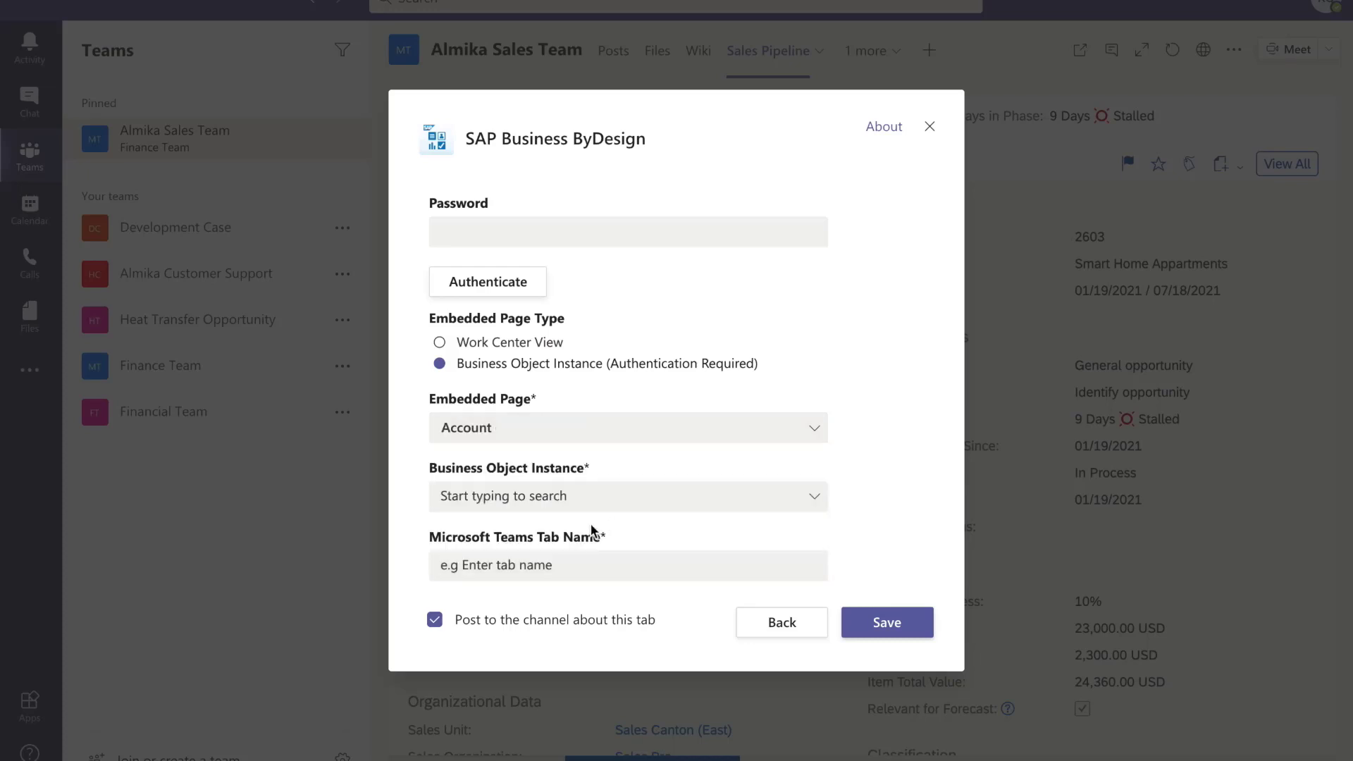
left_click(626, 497)
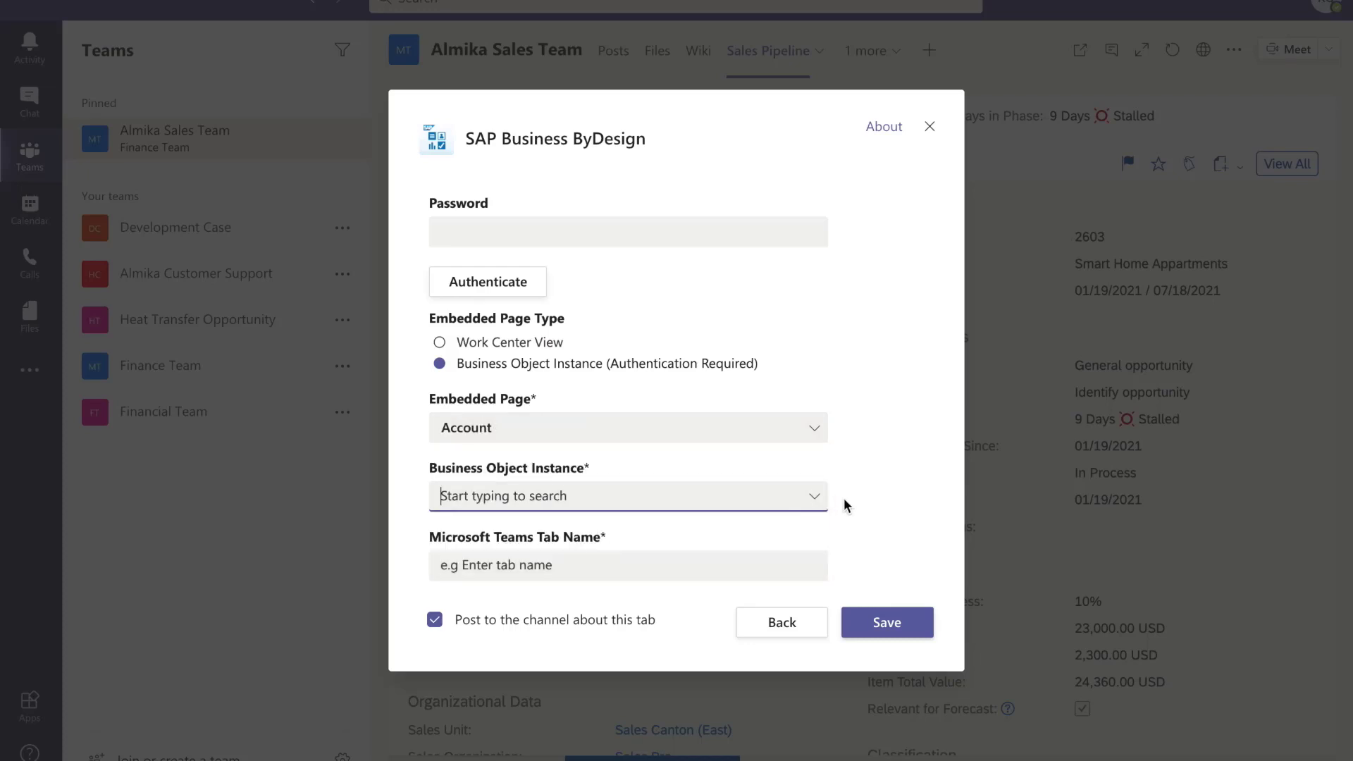
type("Hu")
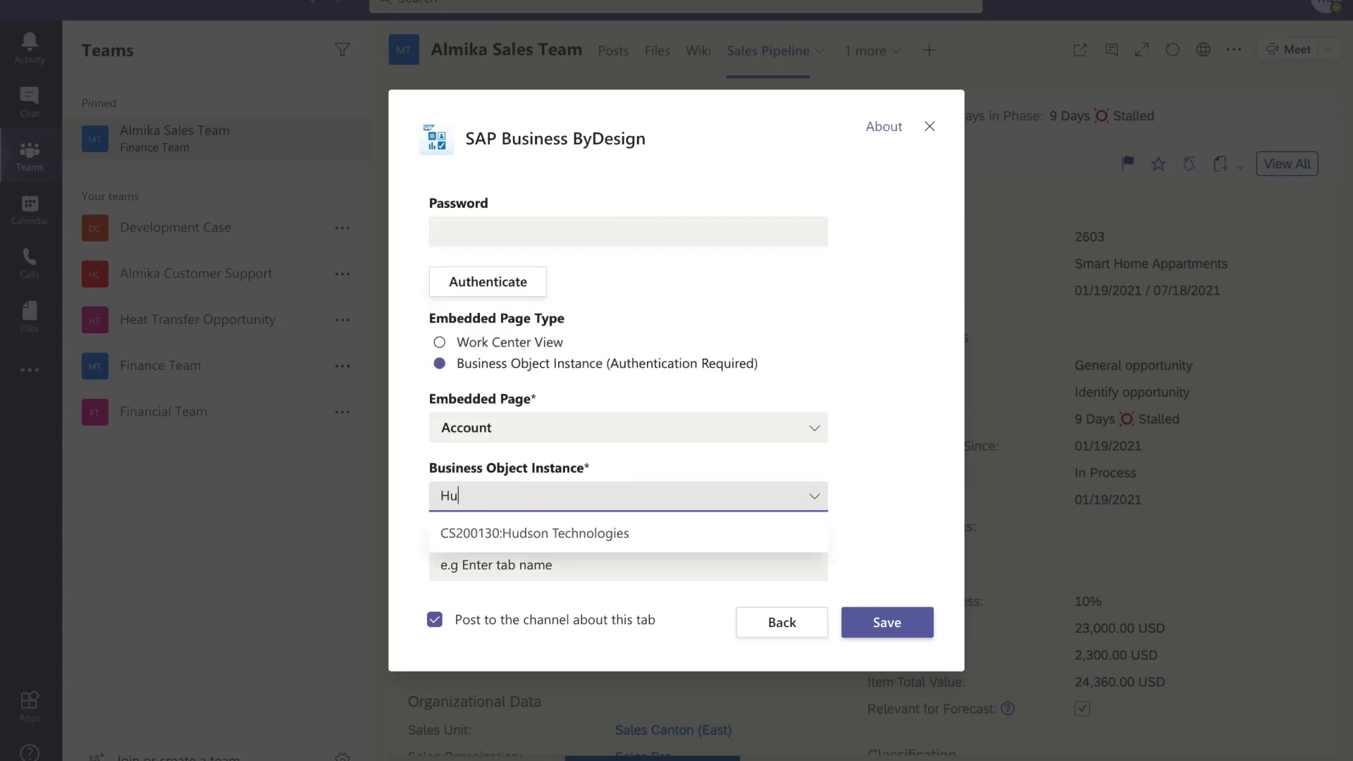
key("BackSpace")
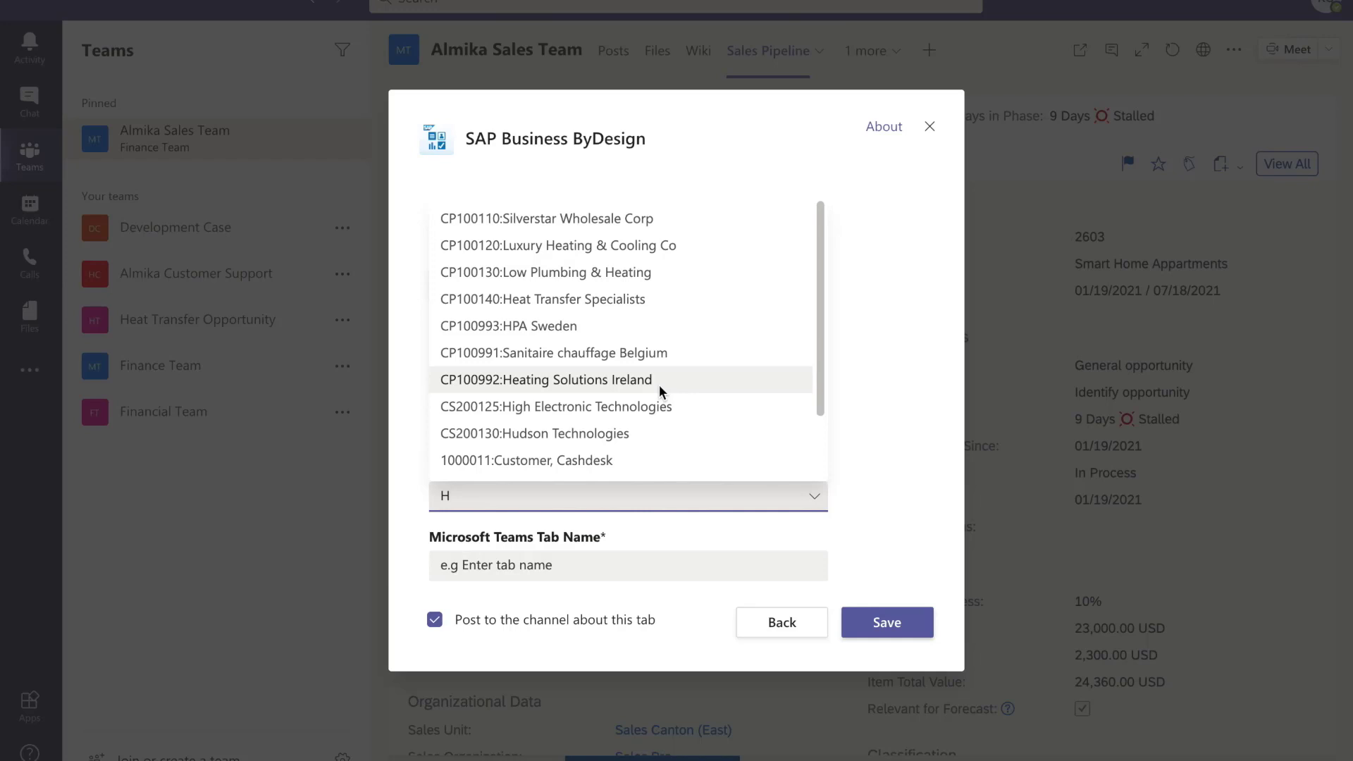
left_click(598, 433)
- Name the tab 'Hudson' and save it
left_click(549, 569)
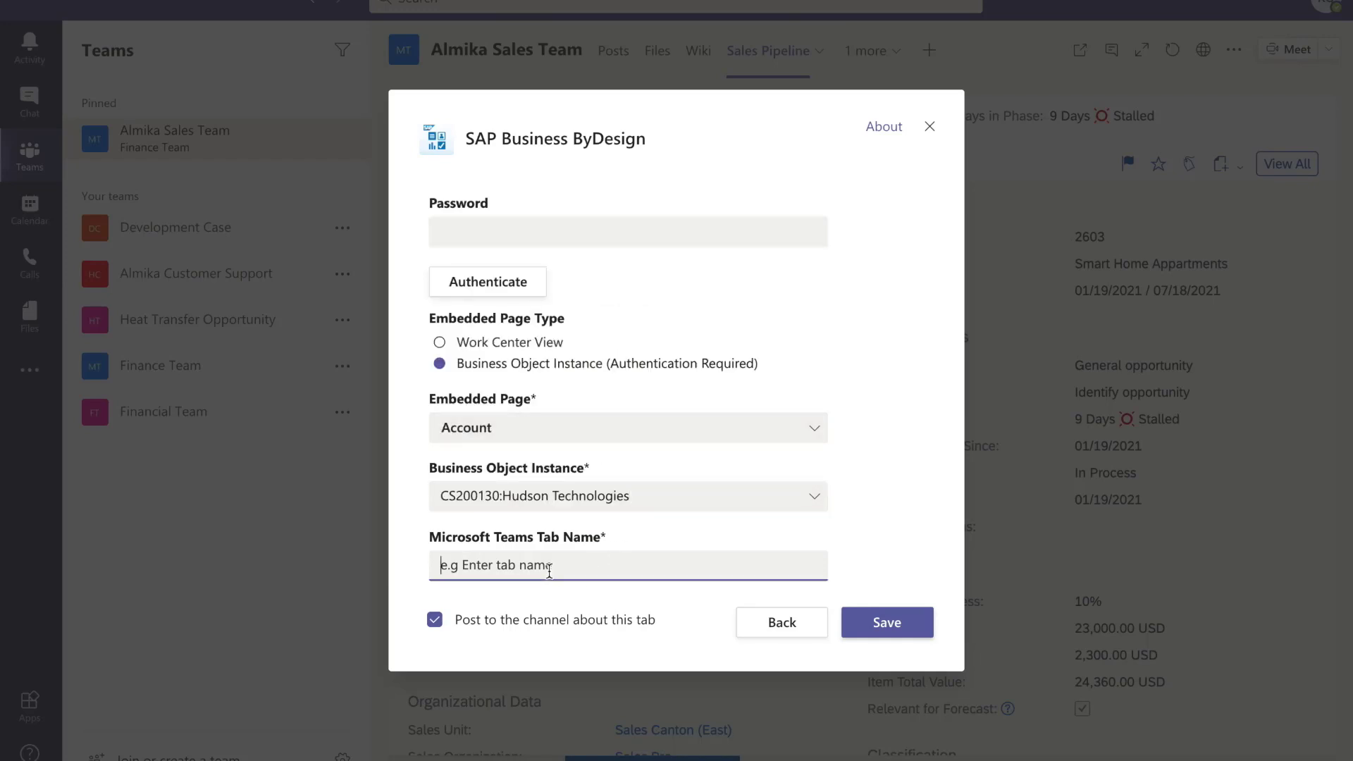
type("Hudson")
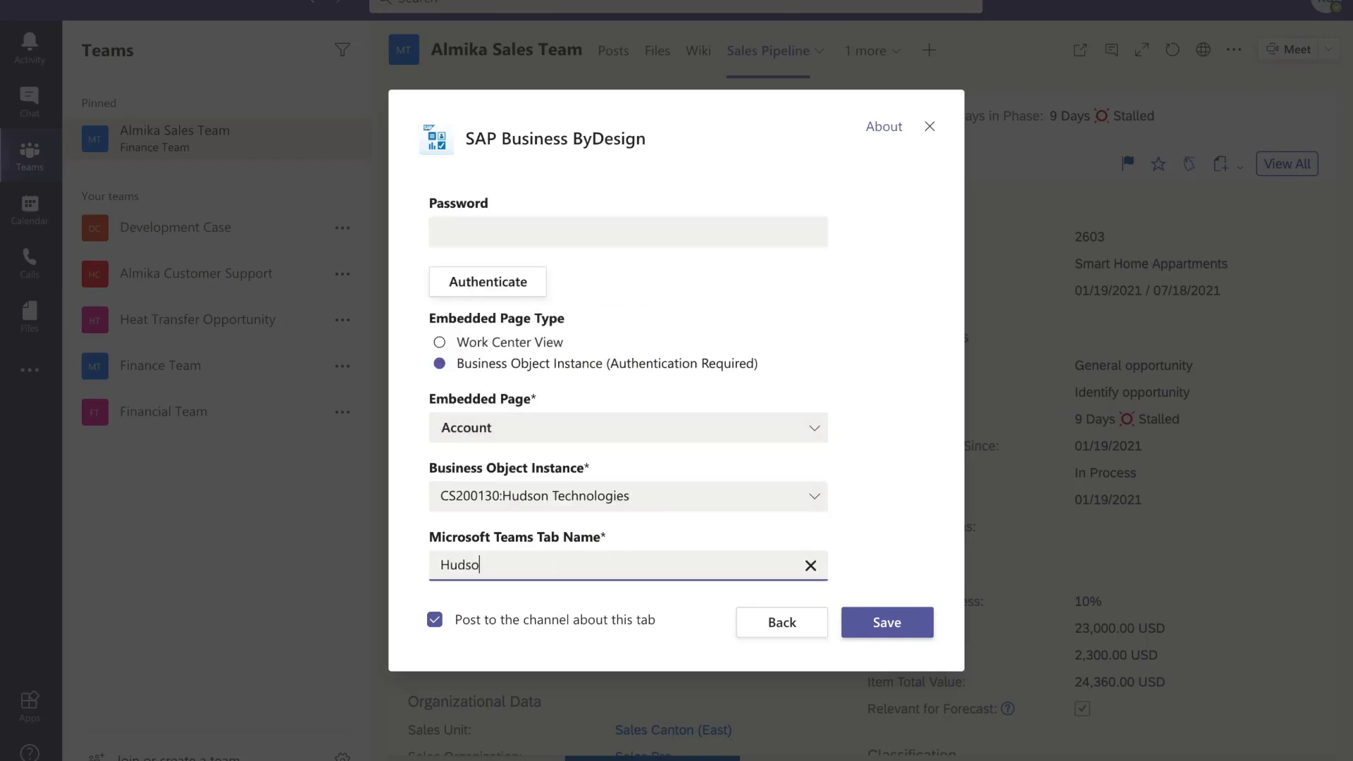
left_click(865, 624)
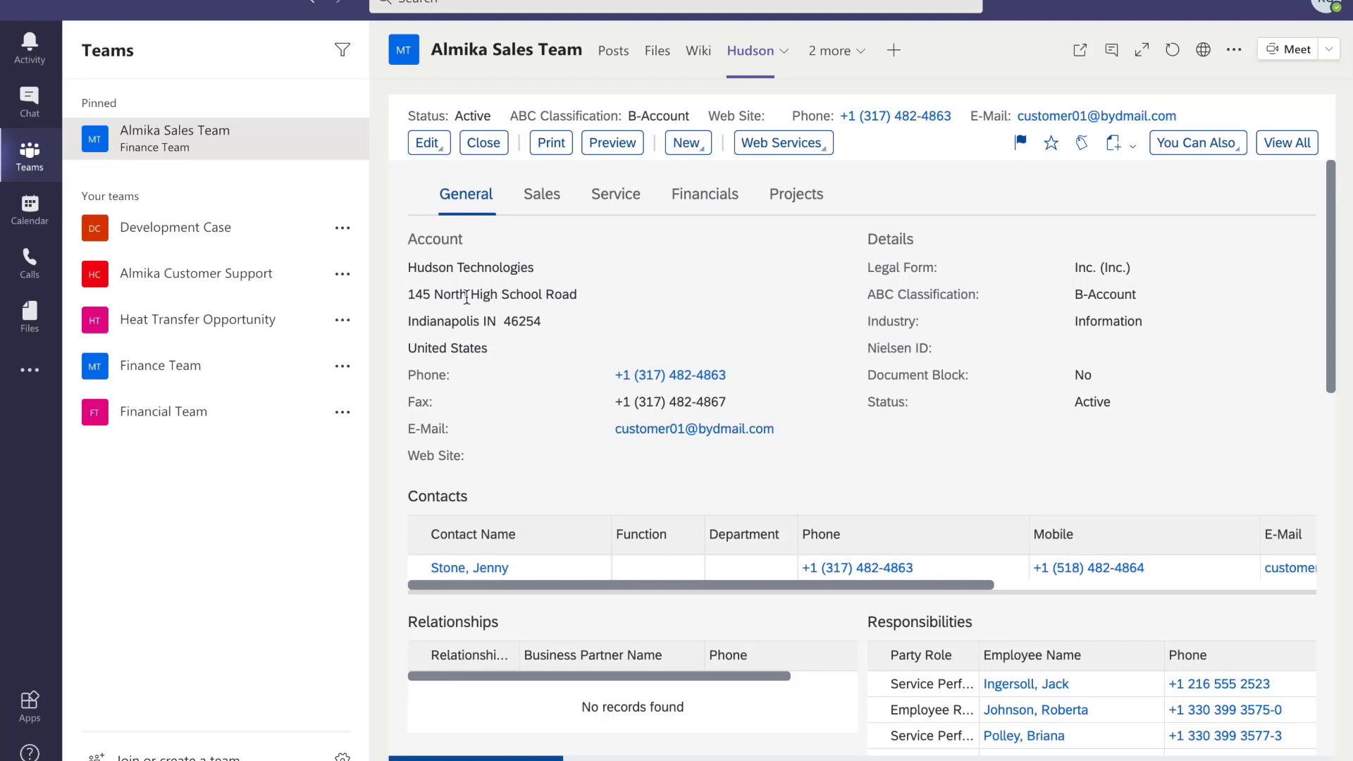
- Scroll the Hudson Technologies account through Sales Data to the order-volume chart and Reports
scroll(1012, 400, "down", 2)
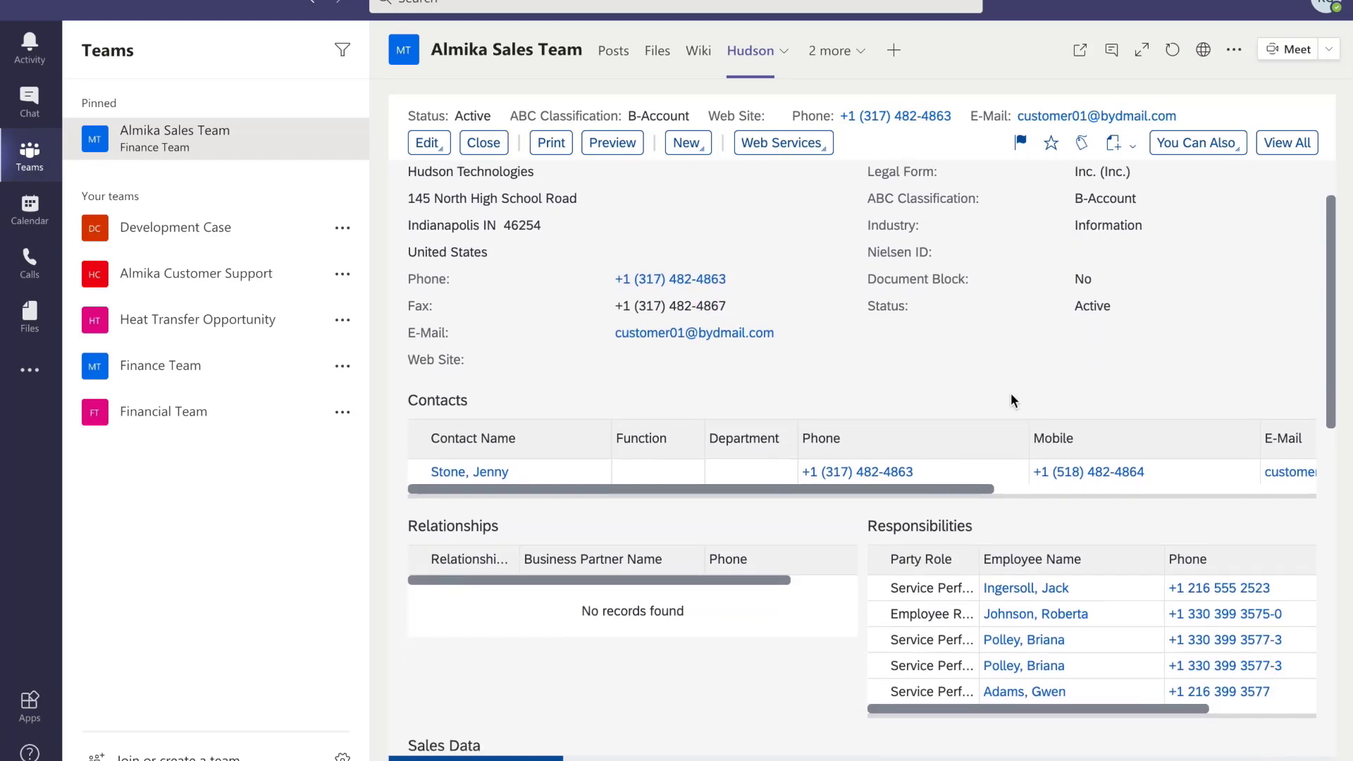
scroll(1010, 396, "down", 10)
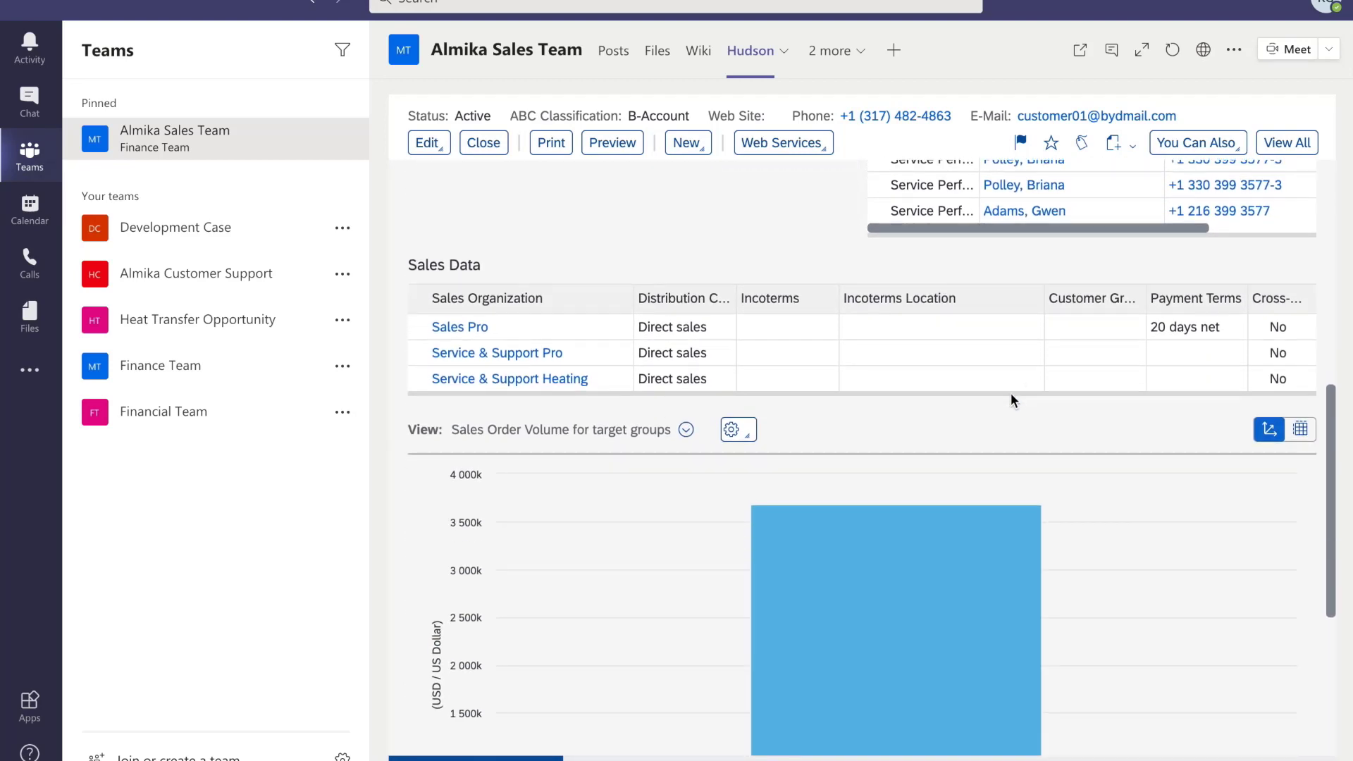
scroll(1010, 401, "down", 7)
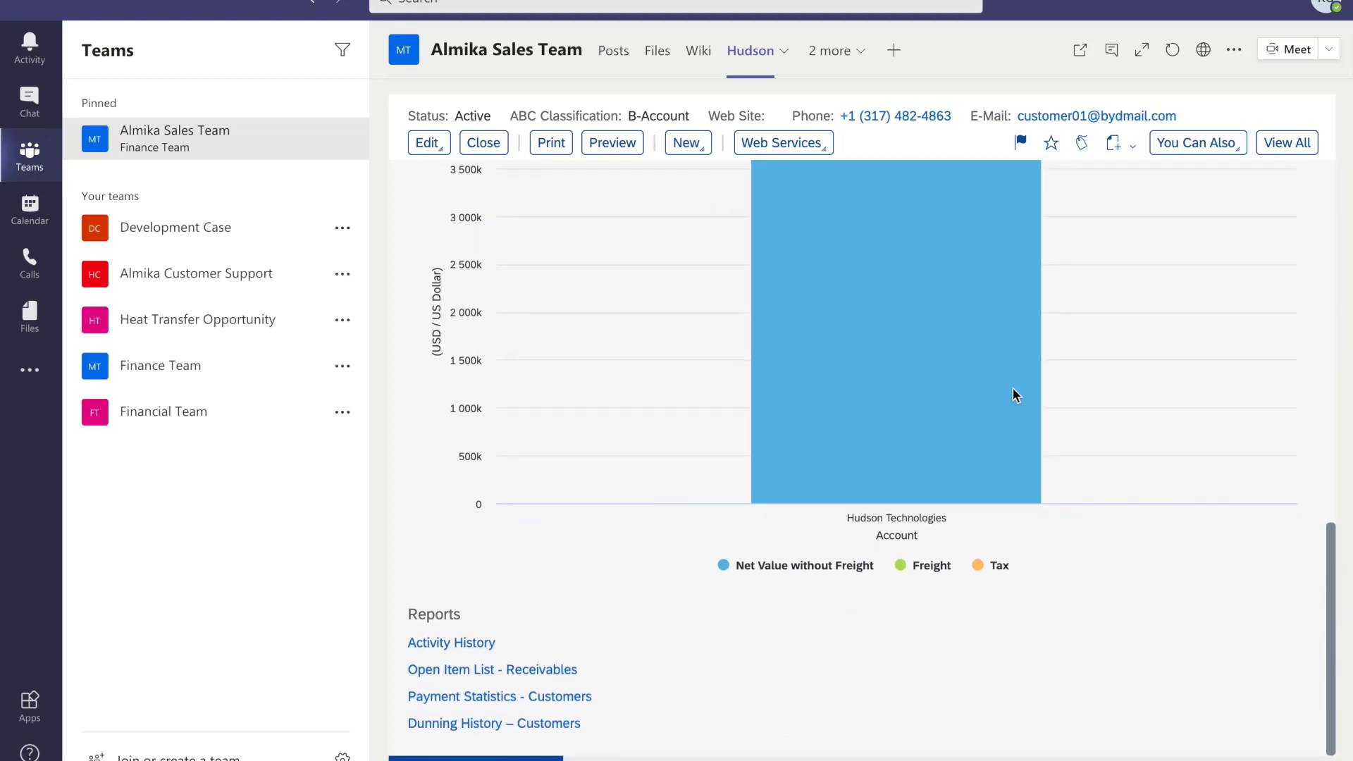
left_click(1112, 51)
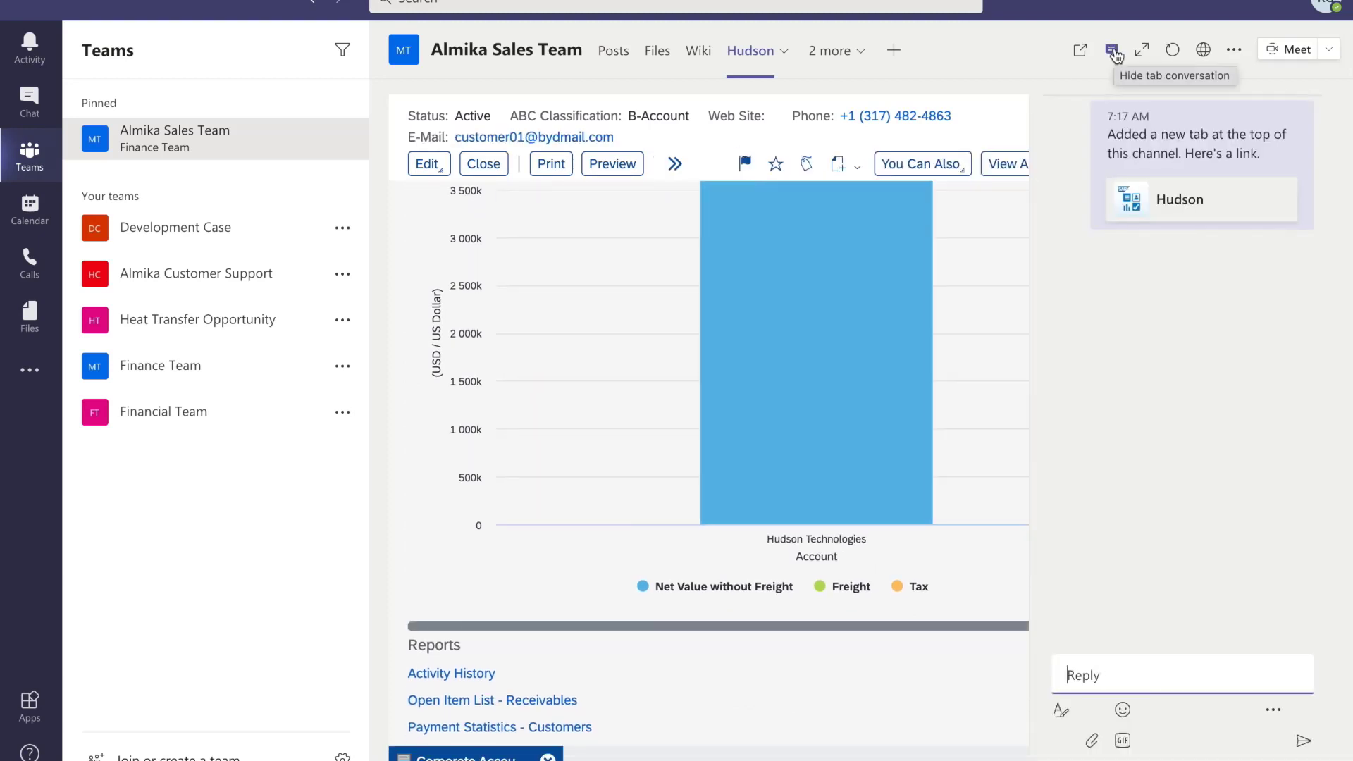
left_click(1117, 664)
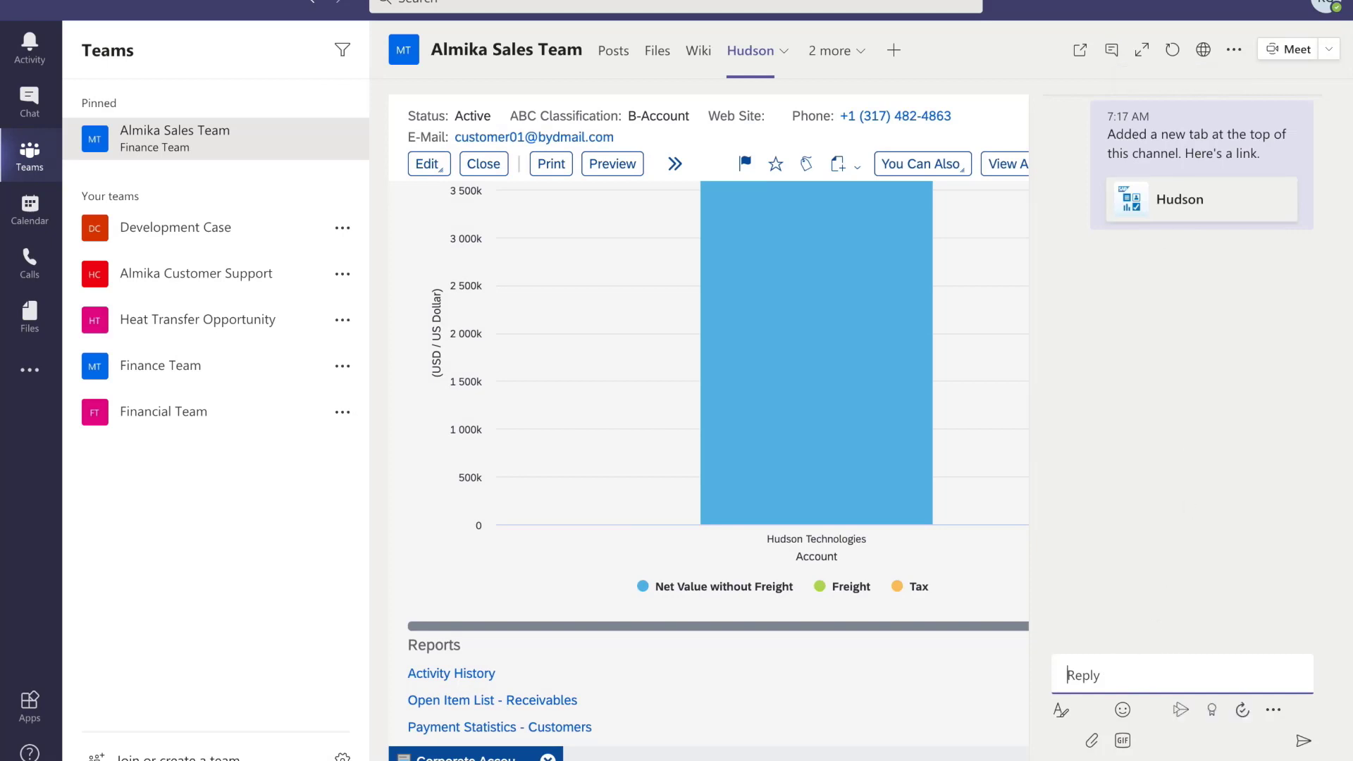
type("@J")
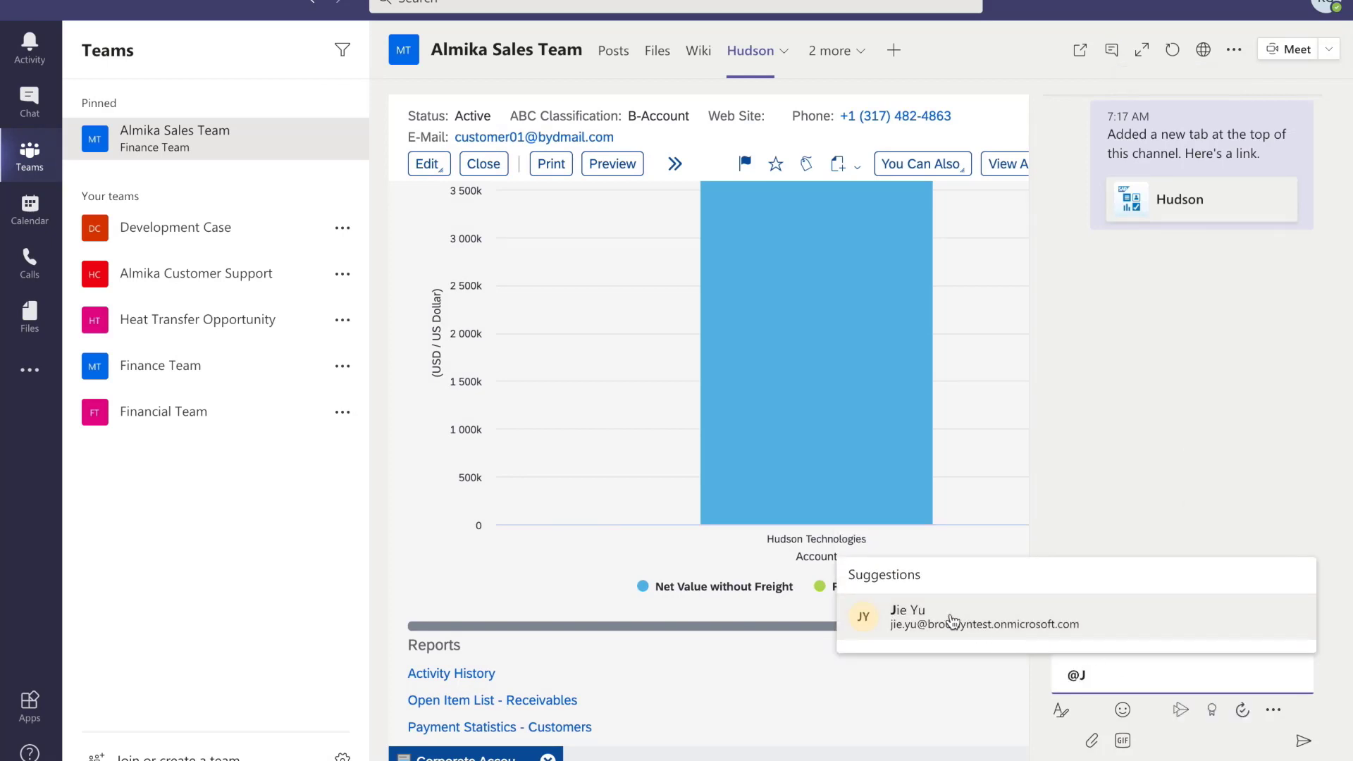
left_click(948, 618)
type(", ")
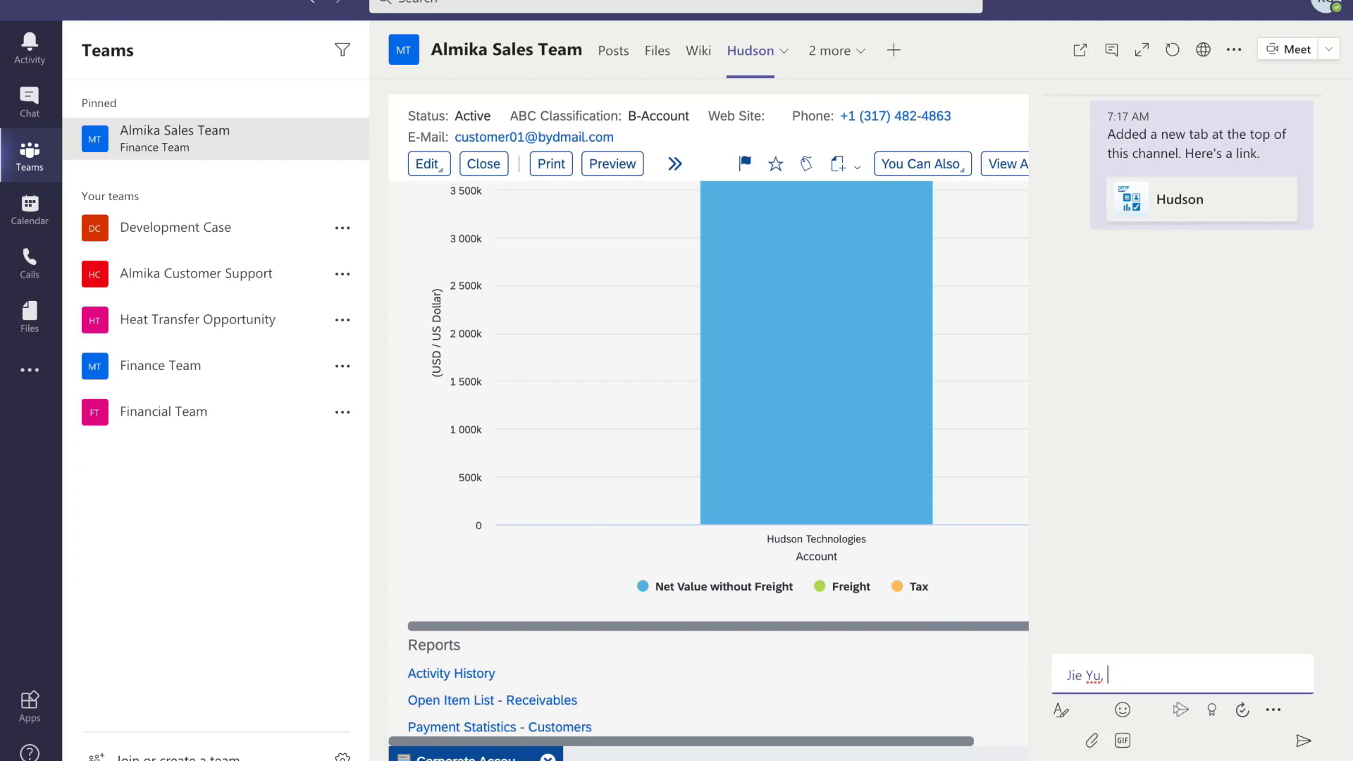
type("please support Hus")
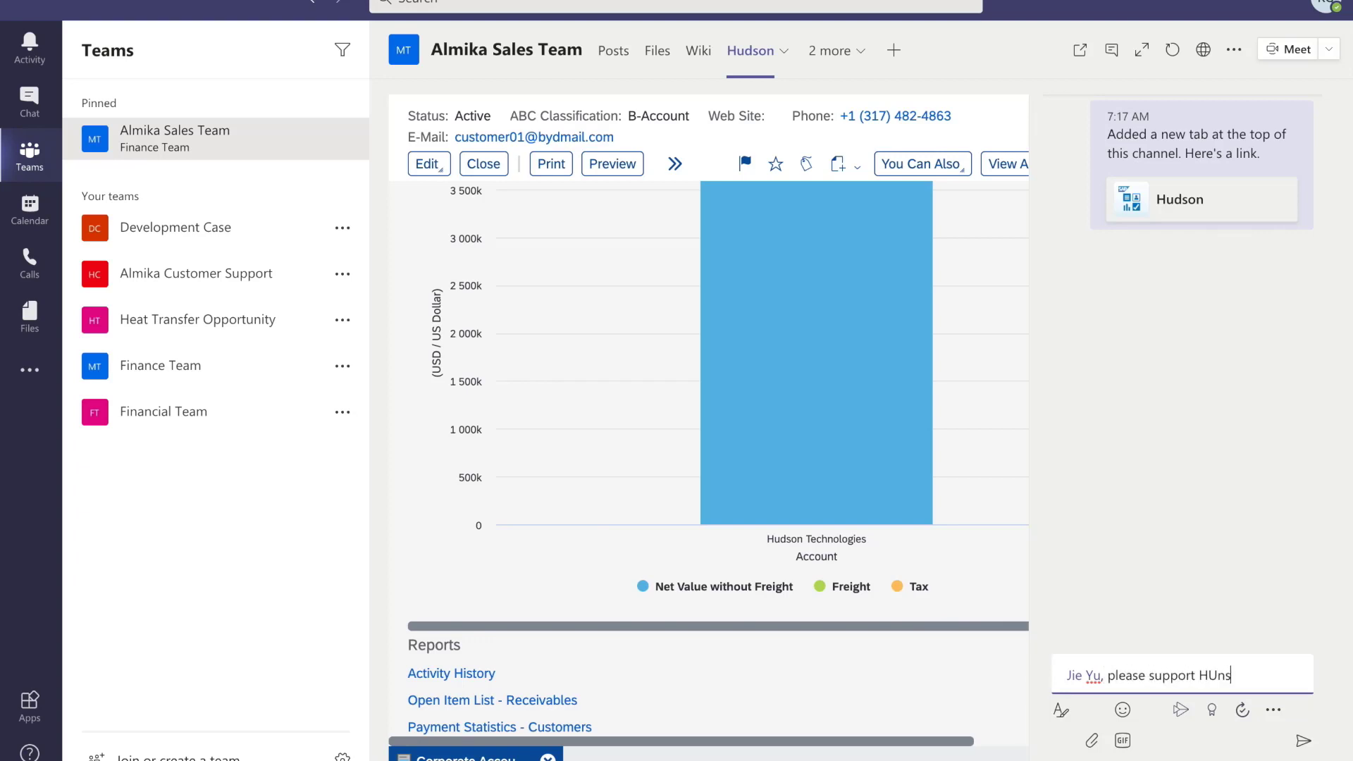
key("BackSpace")
key("BackSpace")
type("usdon")
key("BackSpace")
key("BackSpace")
key("BackSpace")
key("BackSpace")
type("dson to transform t")
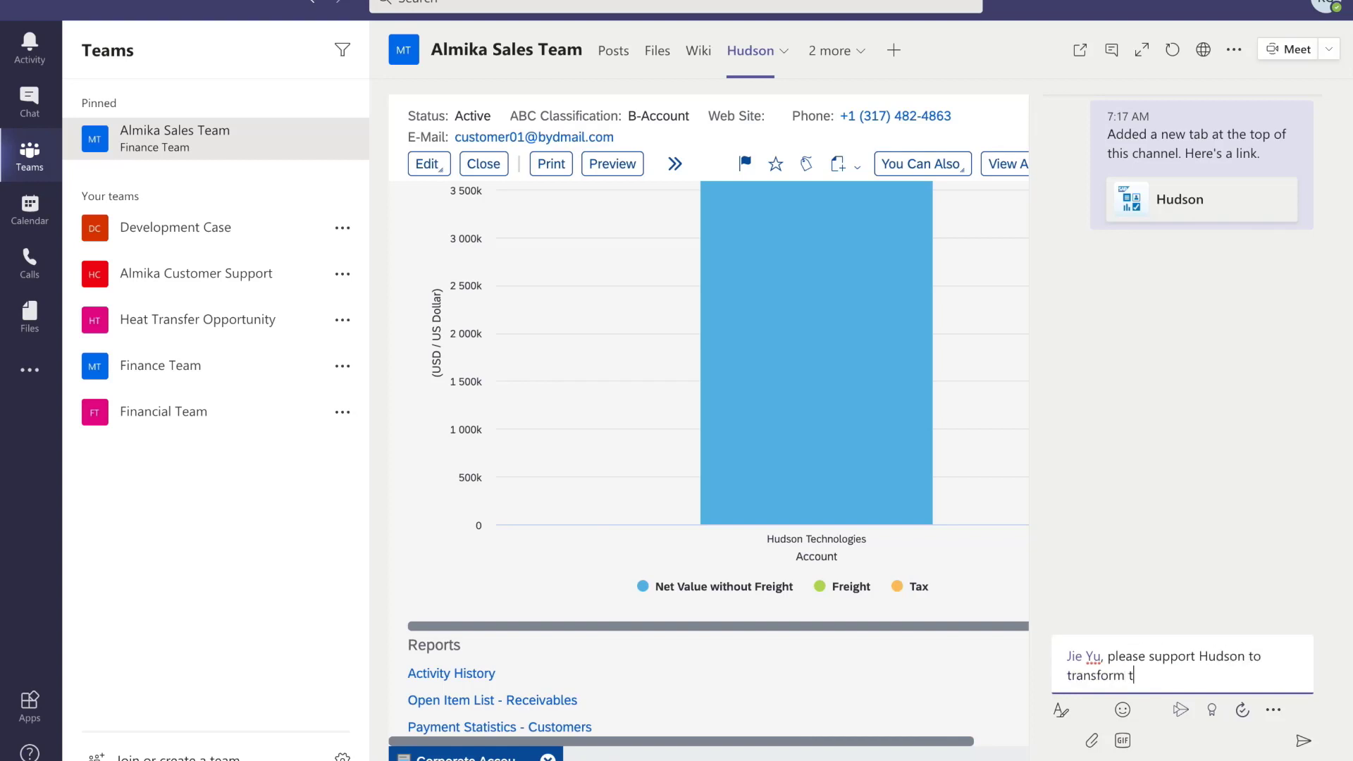
type("heir business")
key("Return")
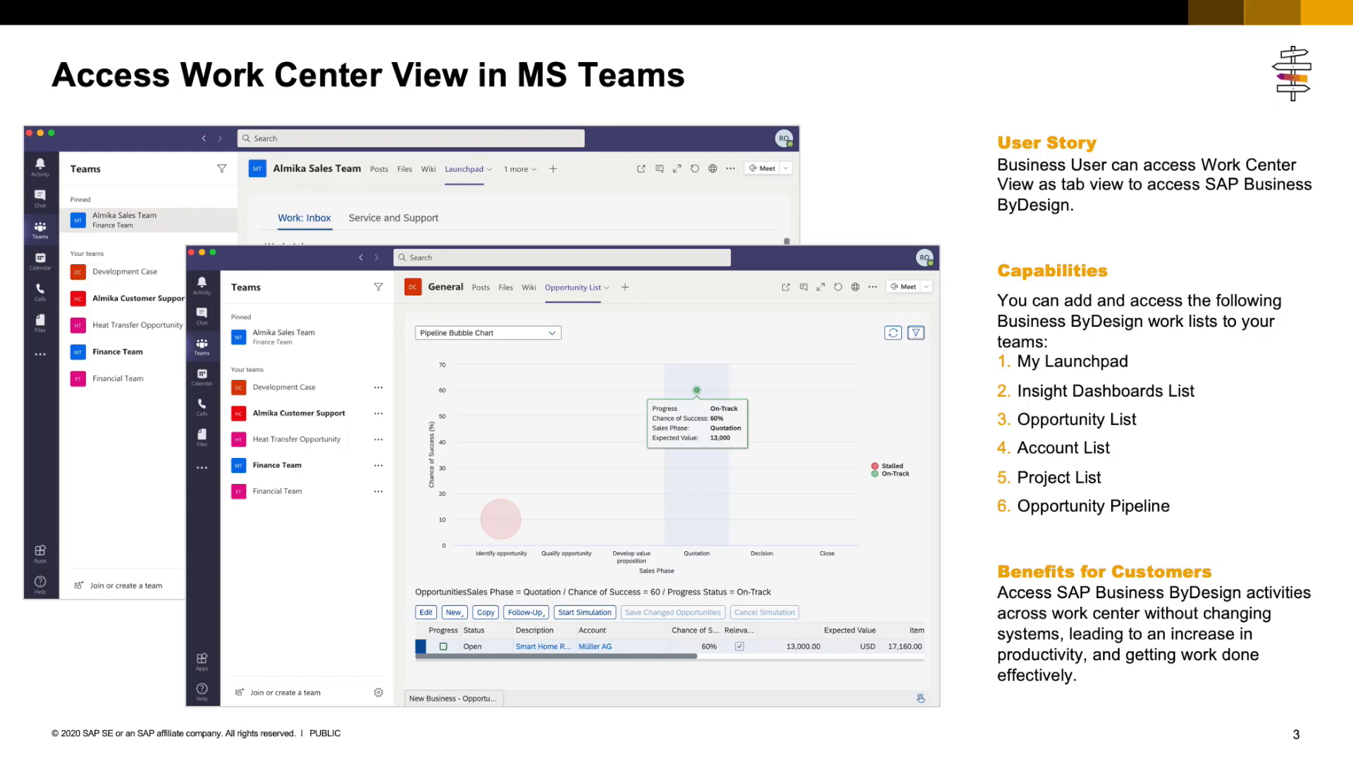
- Advance the deck to slide 4, showing the Sales Dashboard screenshot
key("Right")
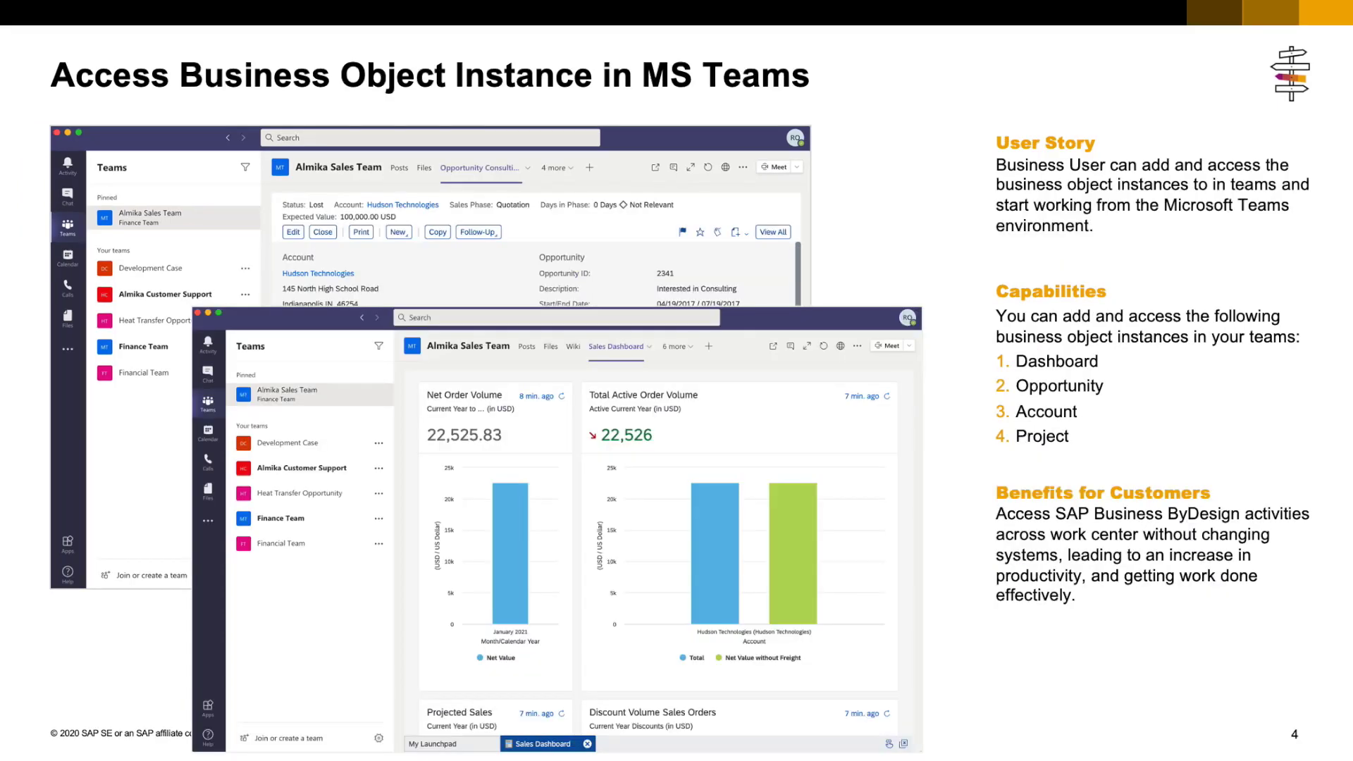